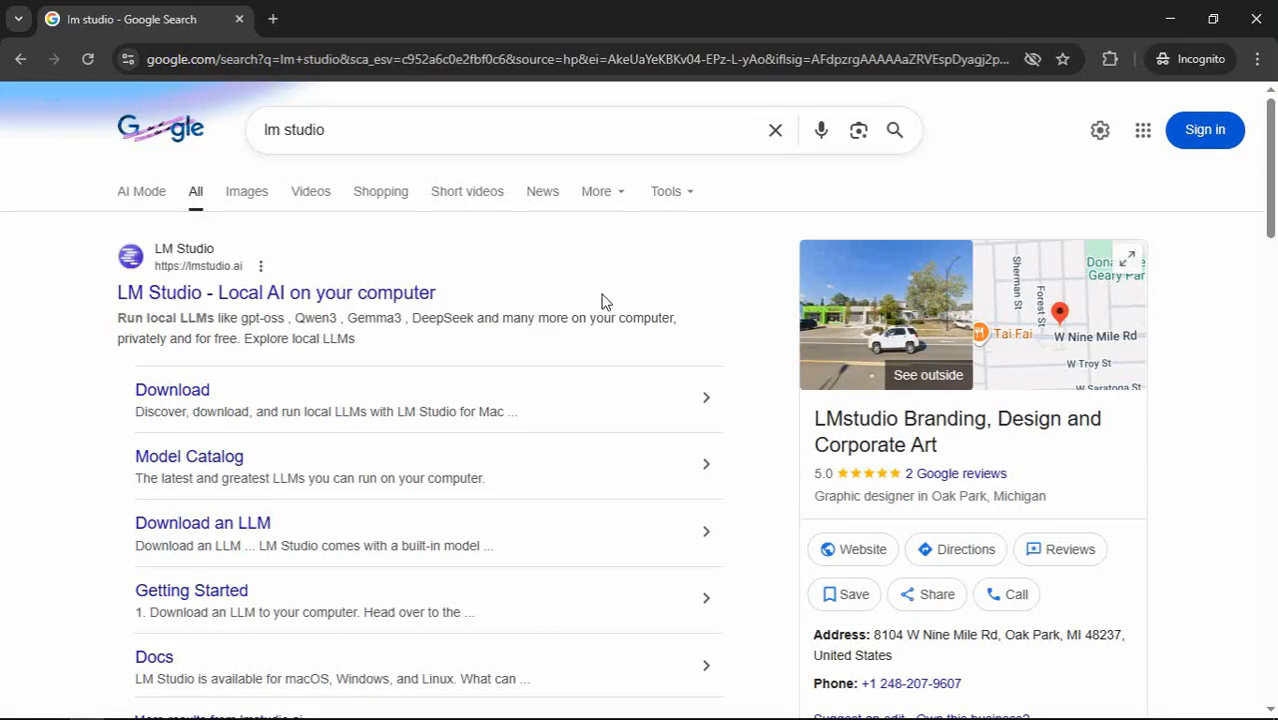
Step: Open the official LM Studio website from the search results and save the Windows installer to the Desktop setup folder
{"action": "left_click", "coordinate": [409, 308]}
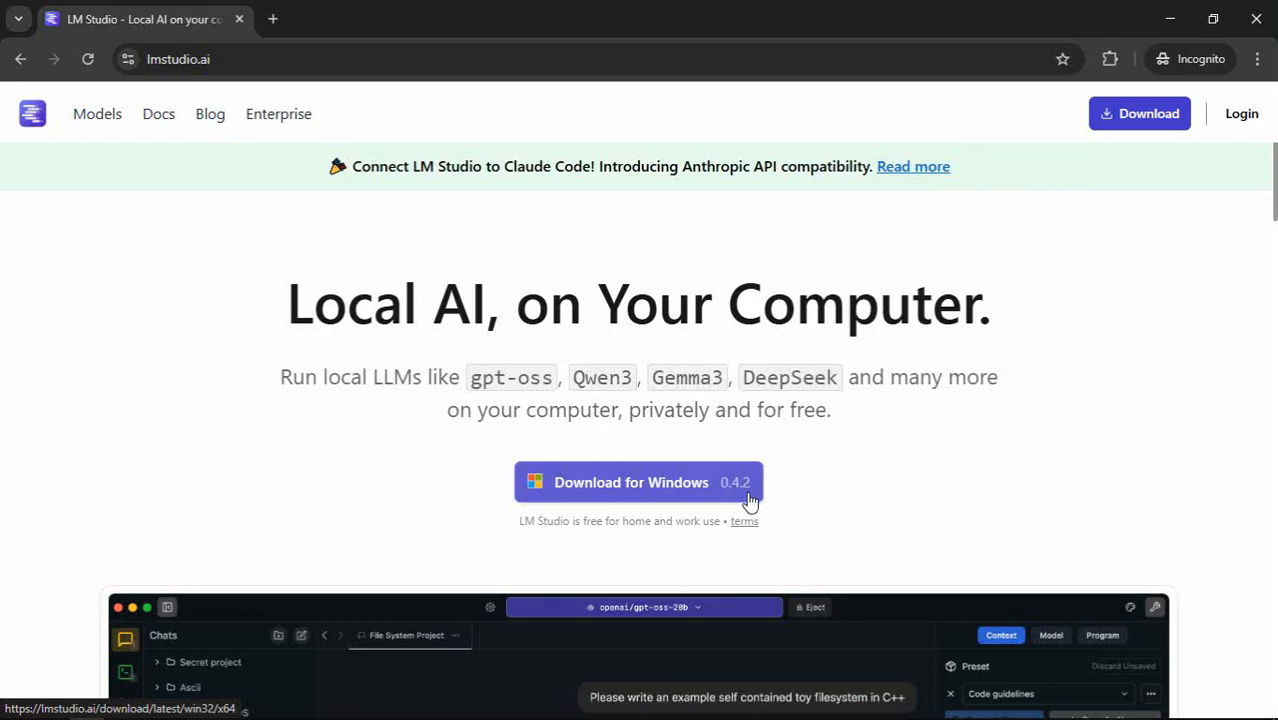
{"action": "left_click", "coordinate": [685, 490]}
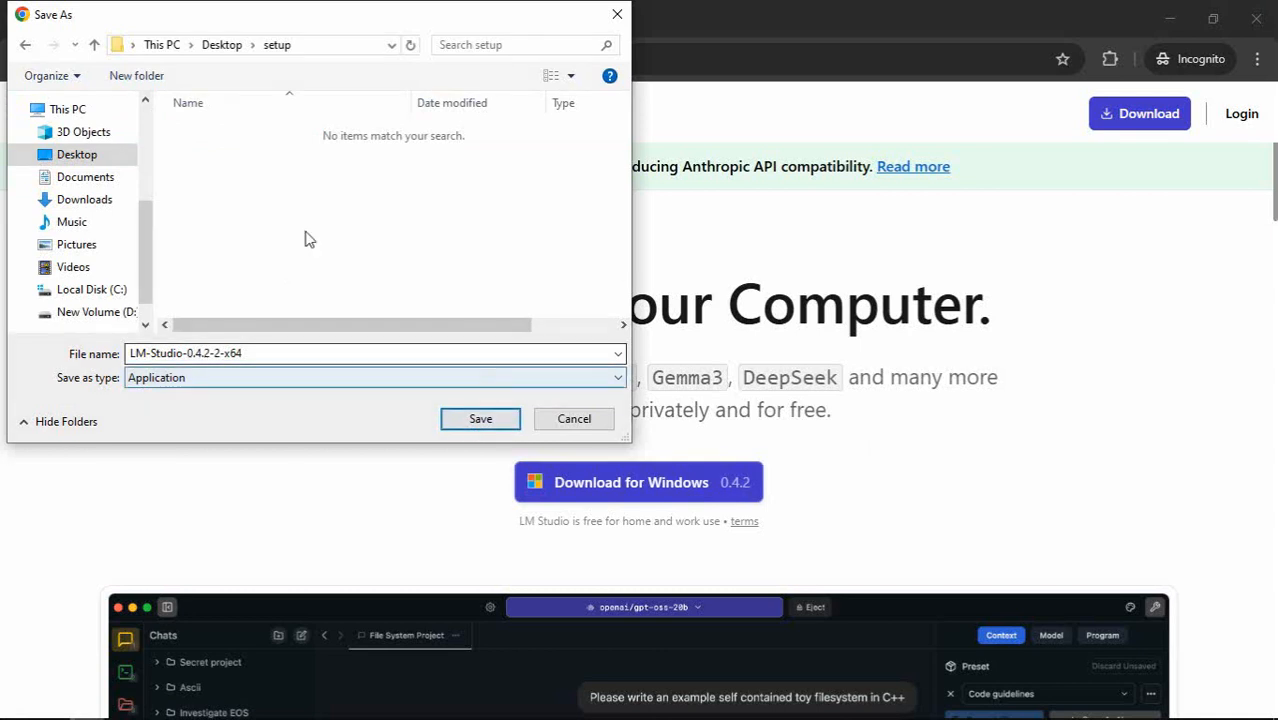
{"action": "left_click", "coordinate": [478, 420]}
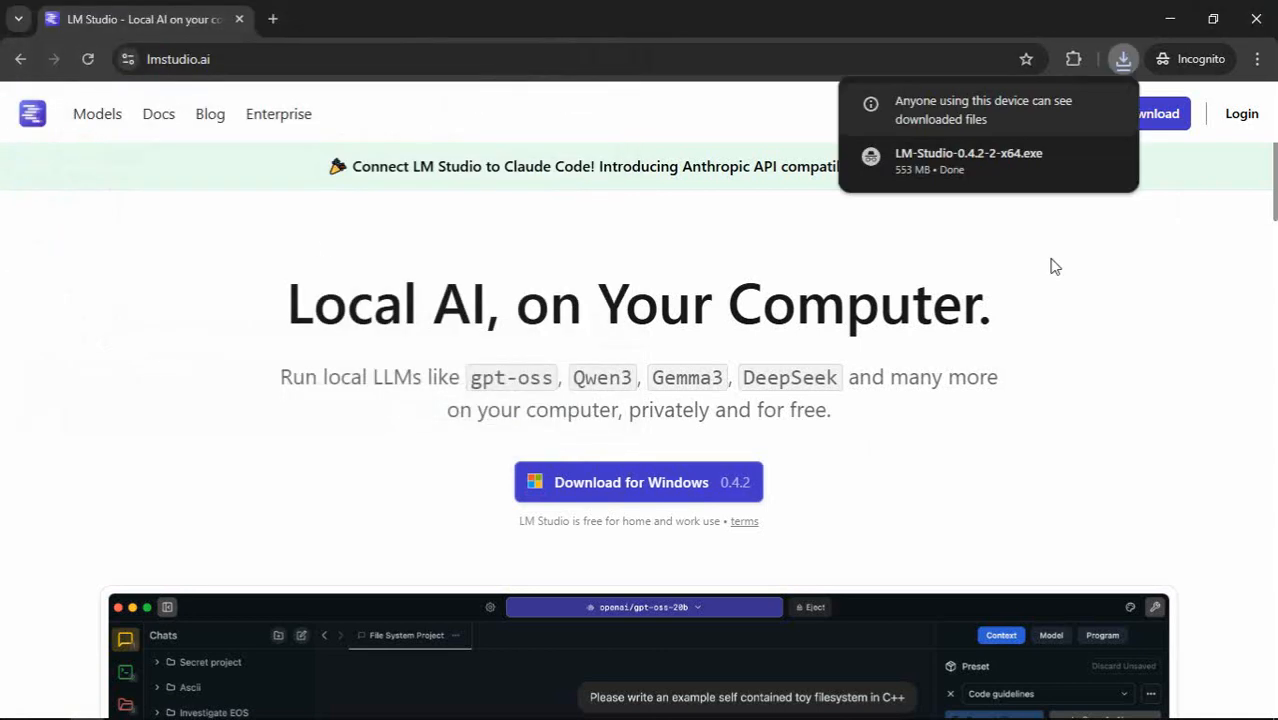
Step: Run the downloaded installer, accept the license, install LM Studio only for the current user in the default folder, and launch it
{"action": "mouse_move", "coordinate": [958, 160]}
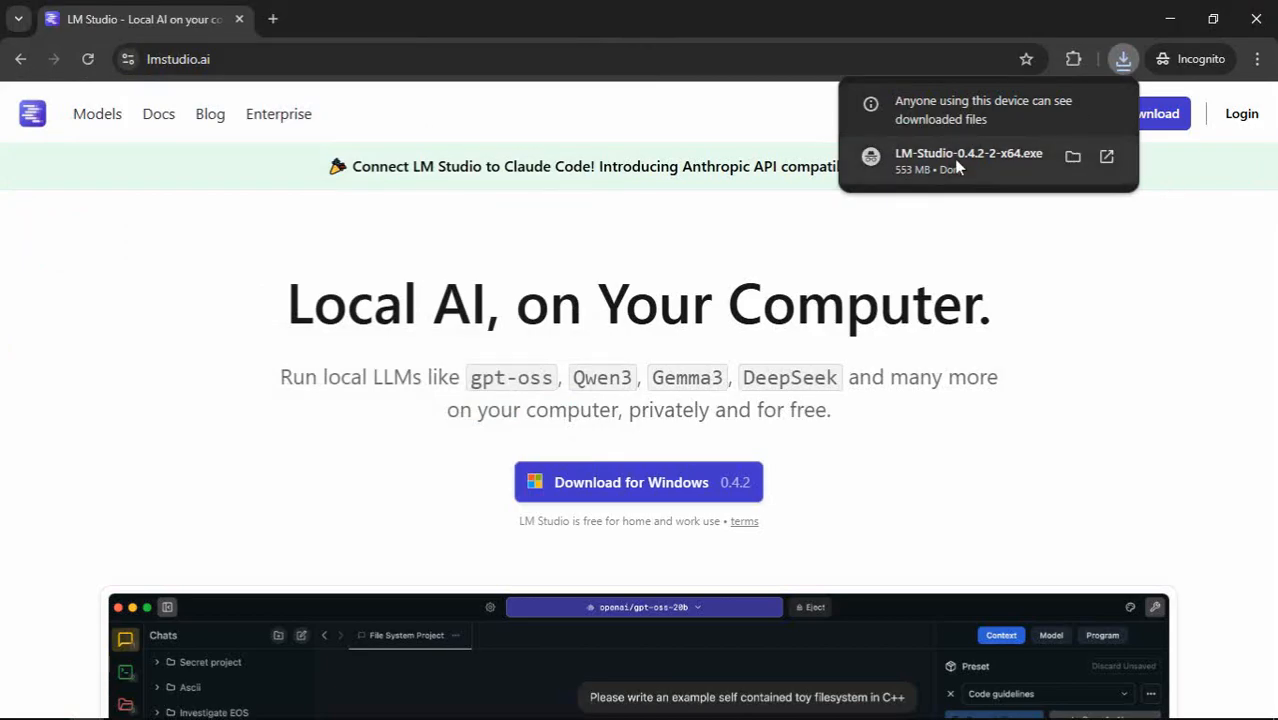
{"action": "left_click", "coordinate": [958, 165]}
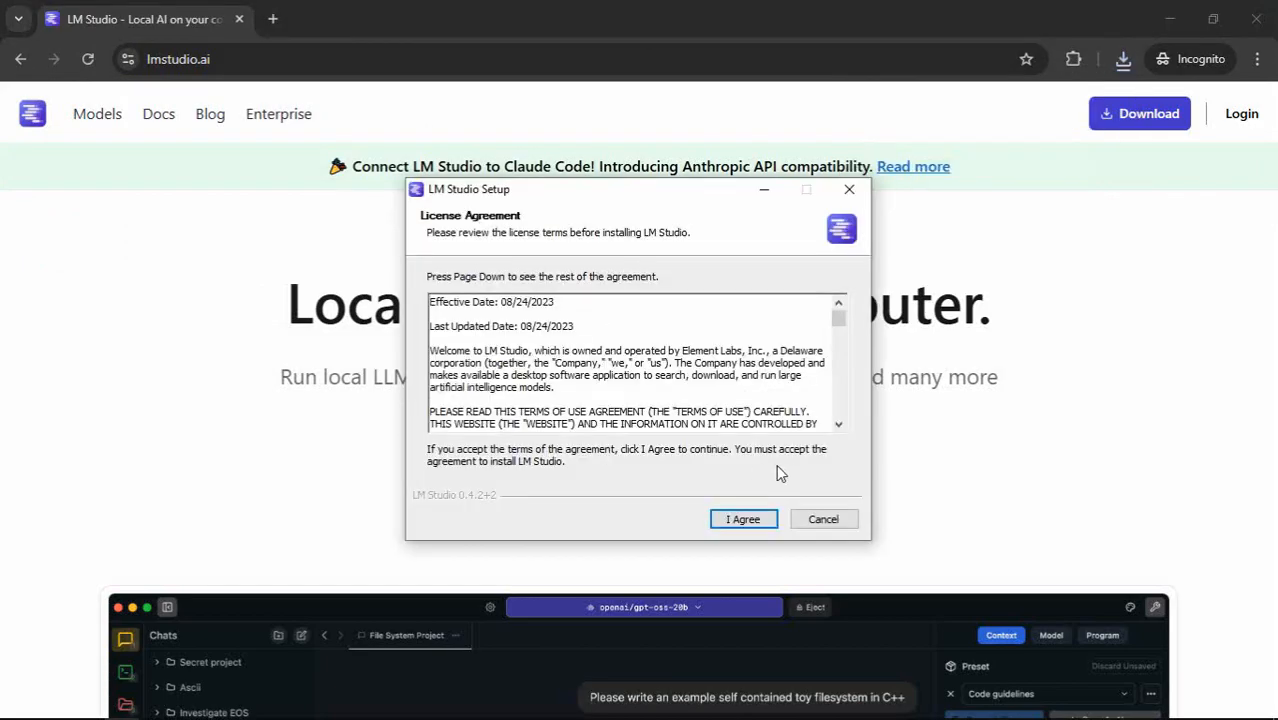
{"action": "left_click", "coordinate": [740, 519]}
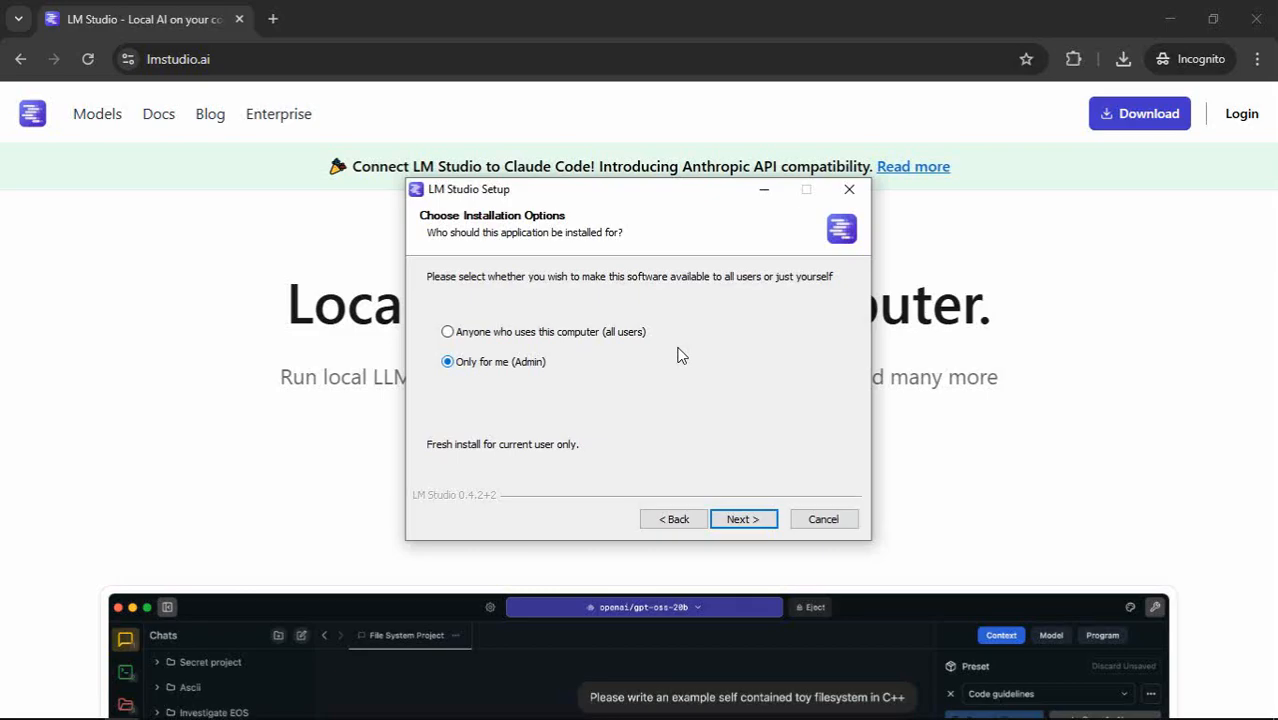
{"action": "left_click", "coordinate": [742, 520]}
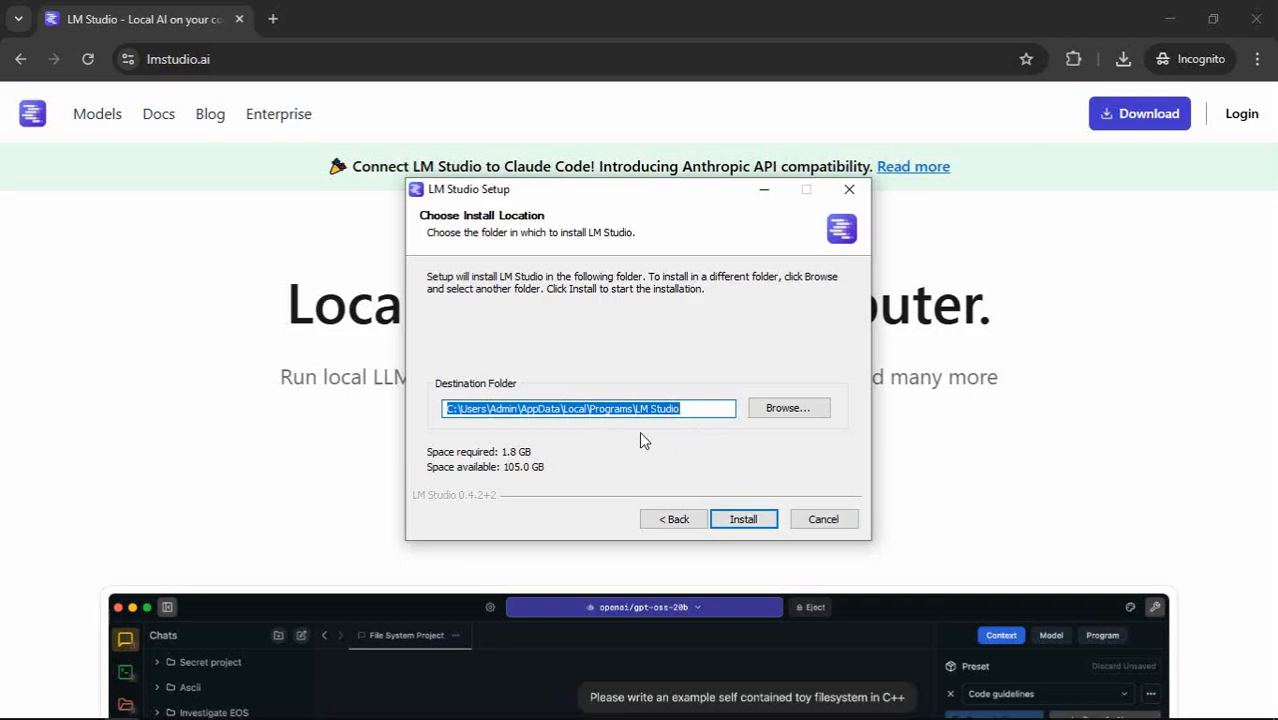
{"action": "left_click", "coordinate": [743, 520]}
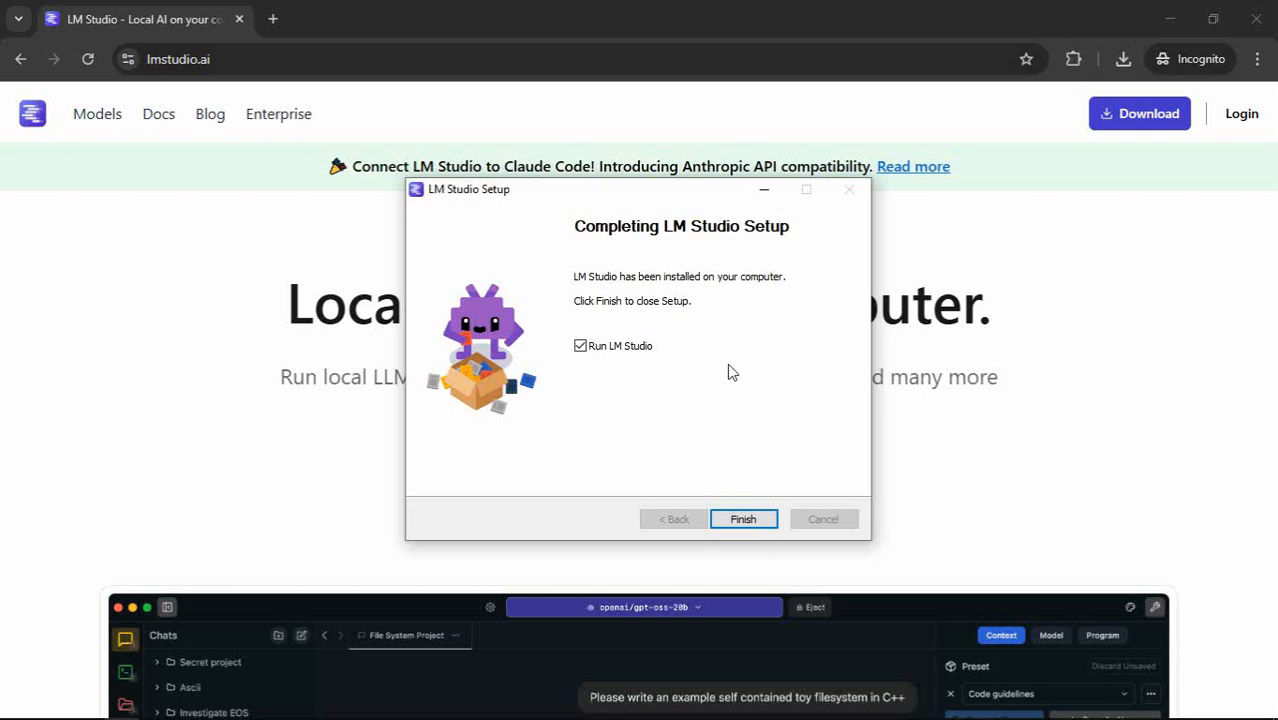
{"action": "left_click", "coordinate": [752, 524]}
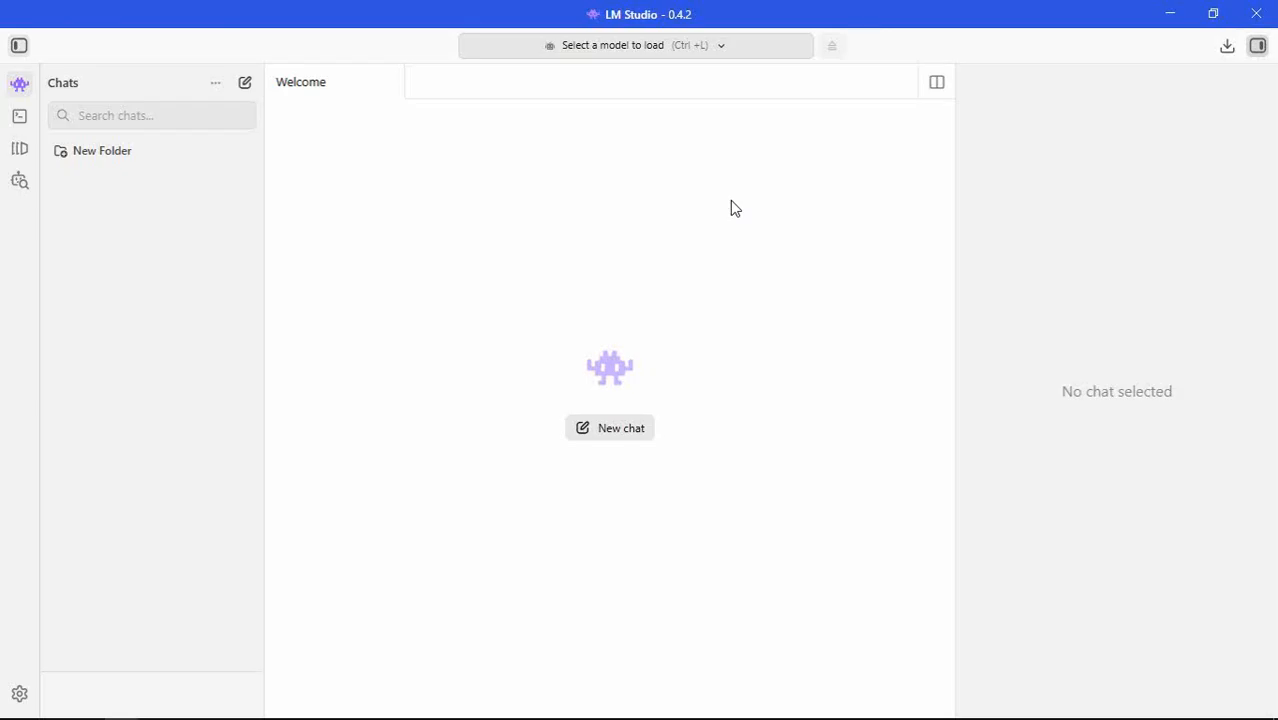
Step: Search the model catalog for "gemma" and list the download options of Gemma 3n E4B
{"action": "left_click", "coordinate": [21, 188]}
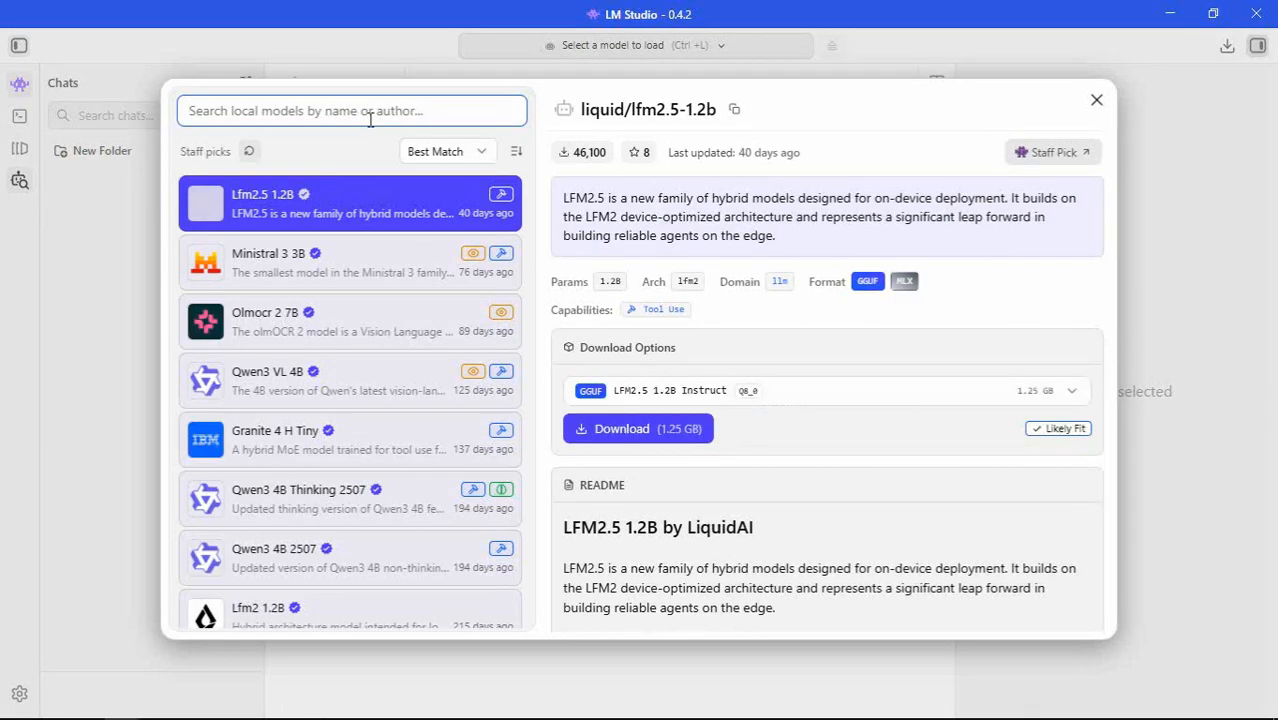
{"action": "type", "text": "gemma"}
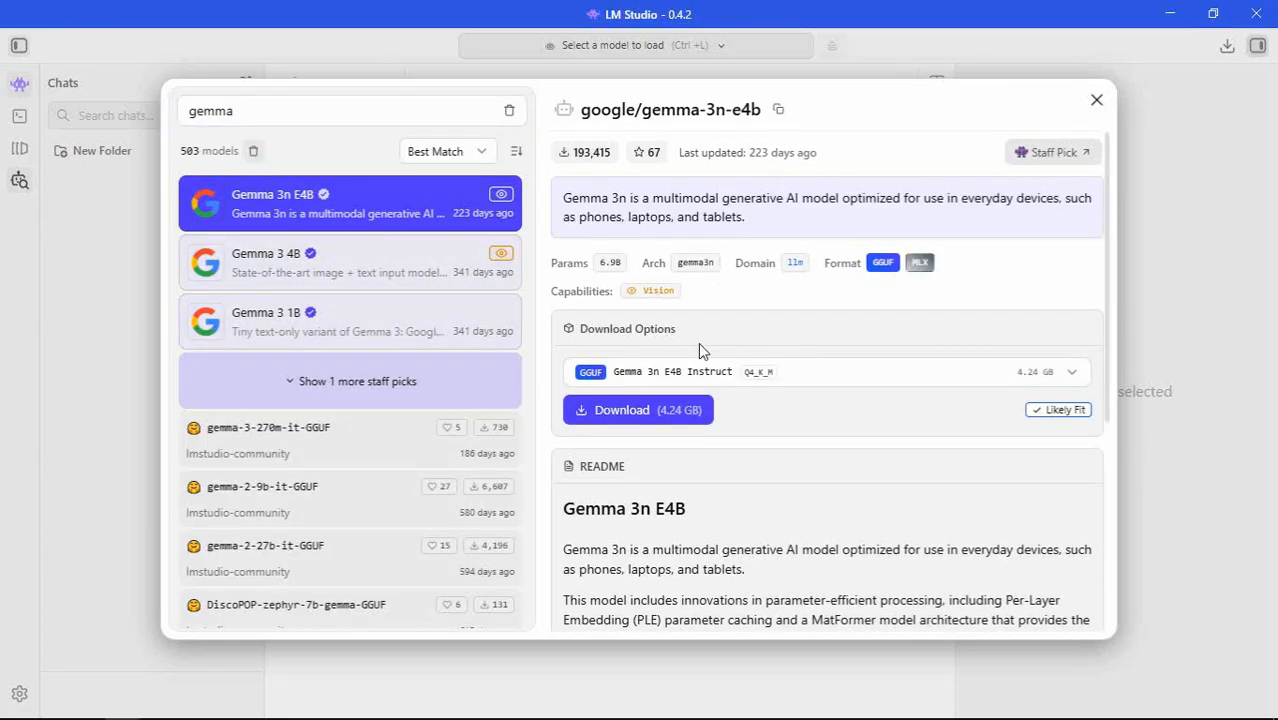
{"action": "left_click", "coordinate": [842, 386]}
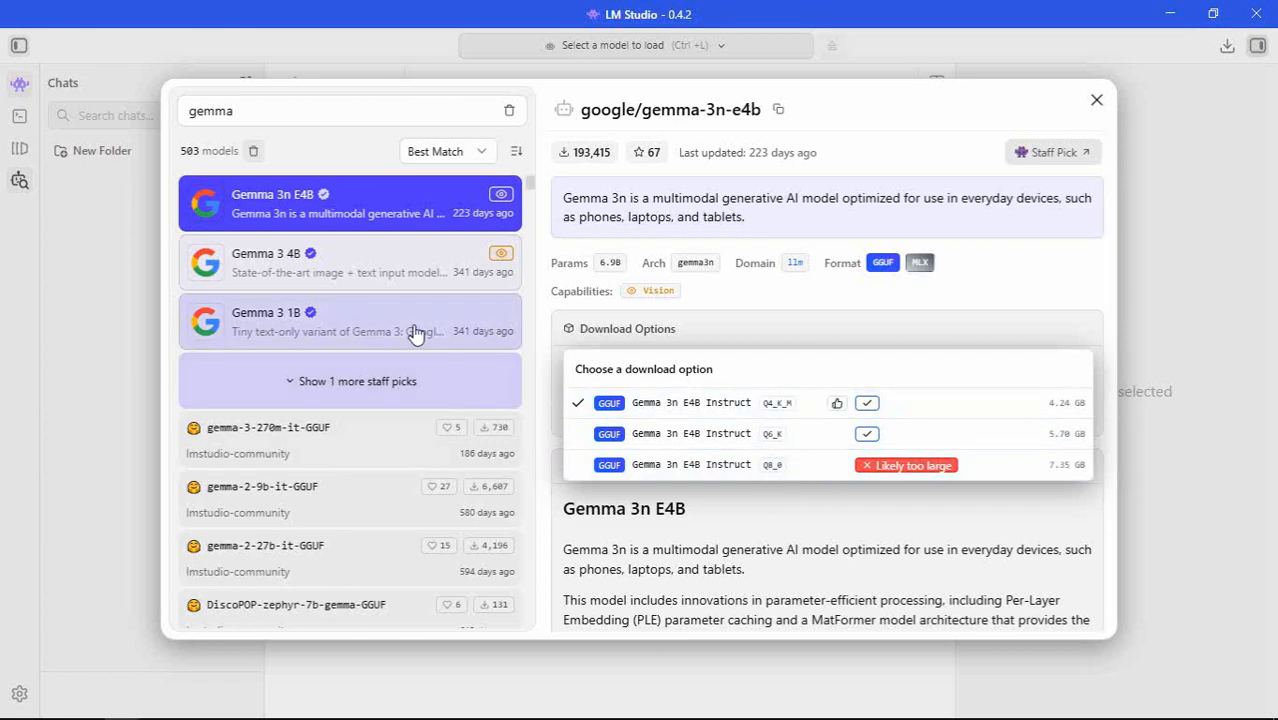
Step: Select the Gemma 3 1B model, check its download options, and download the Gemma 3 1B Instruct QAT Q4_0 version
{"action": "left_click", "coordinate": [290, 328]}
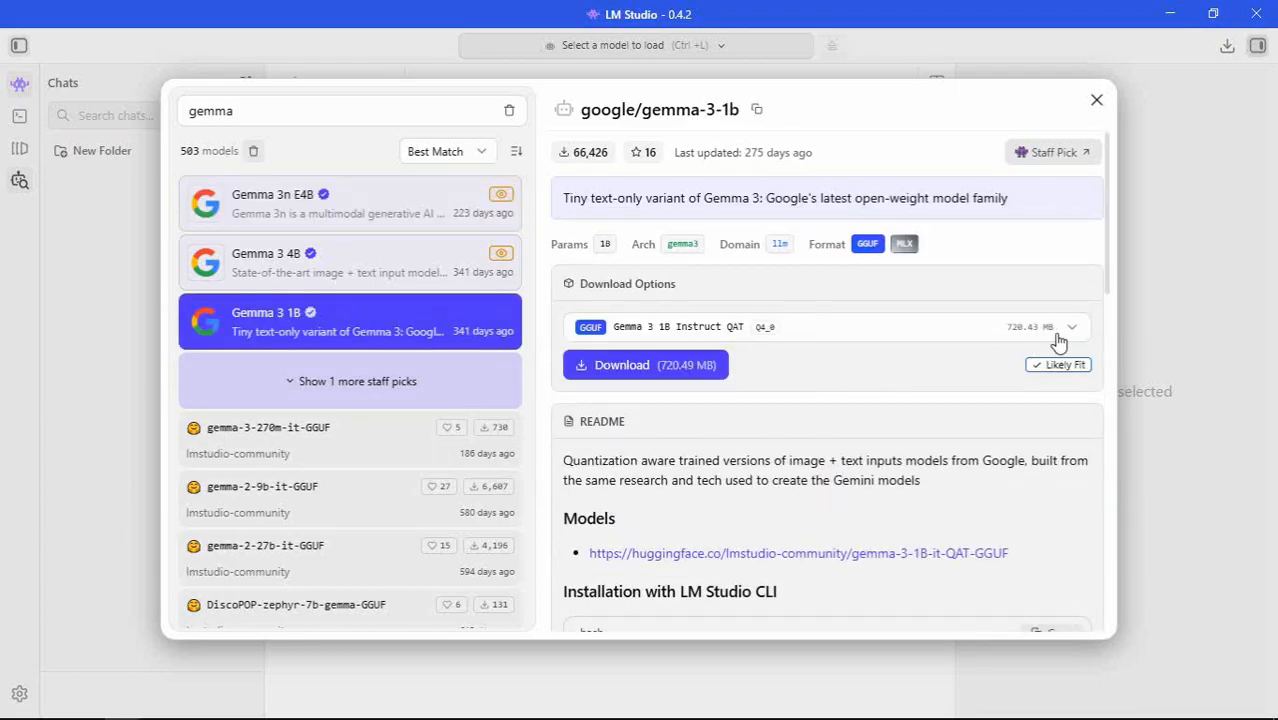
{"action": "left_click", "coordinate": [866, 337]}
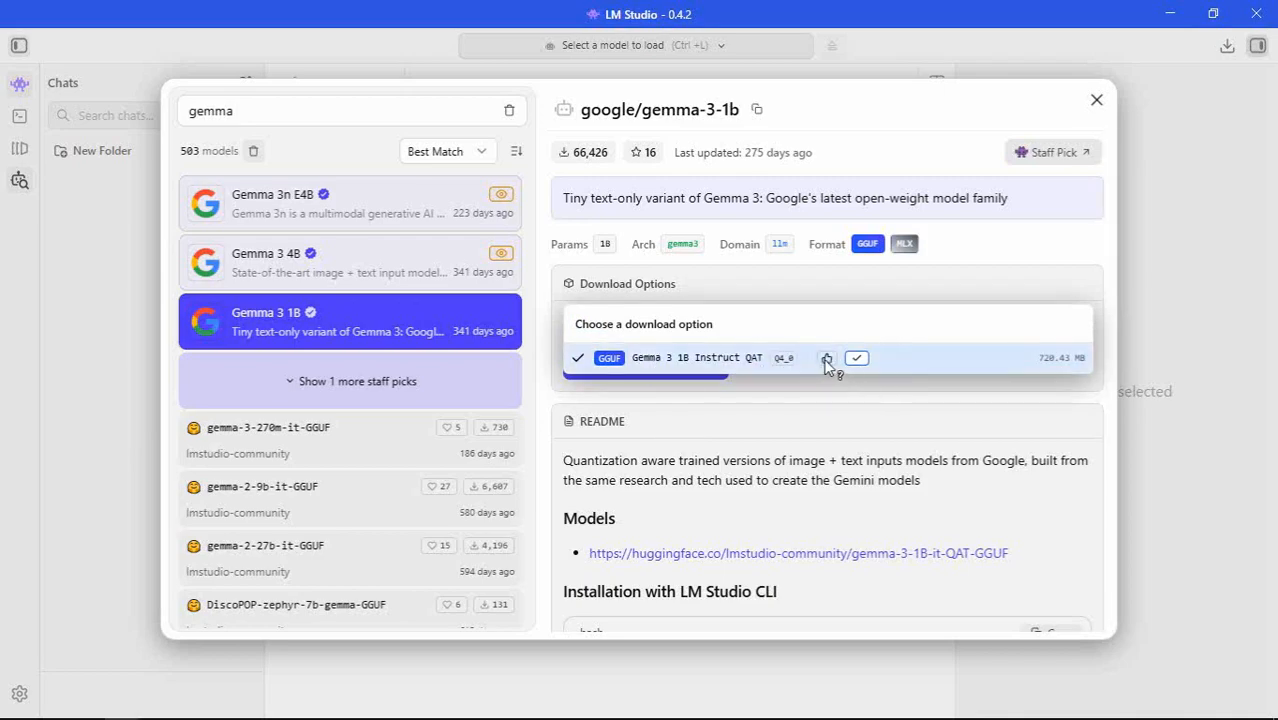
{"action": "mouse_move", "coordinate": [832, 369]}
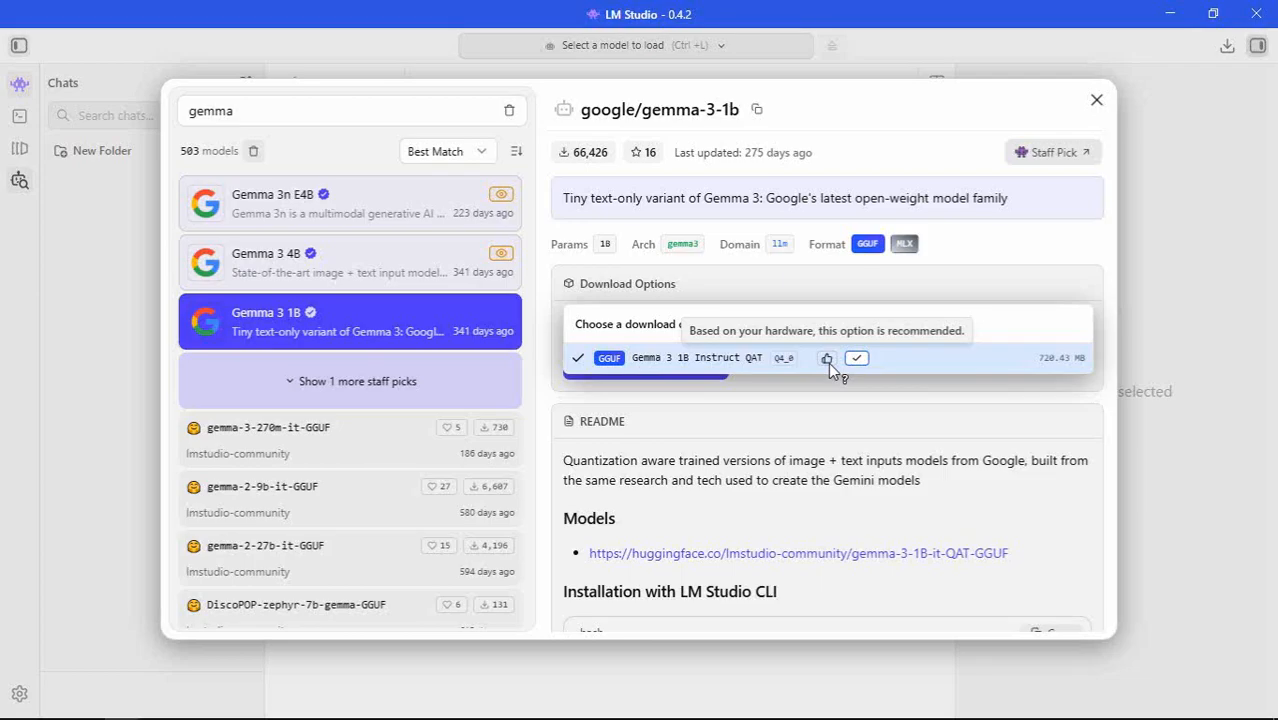
{"action": "left_click", "coordinate": [828, 362]}
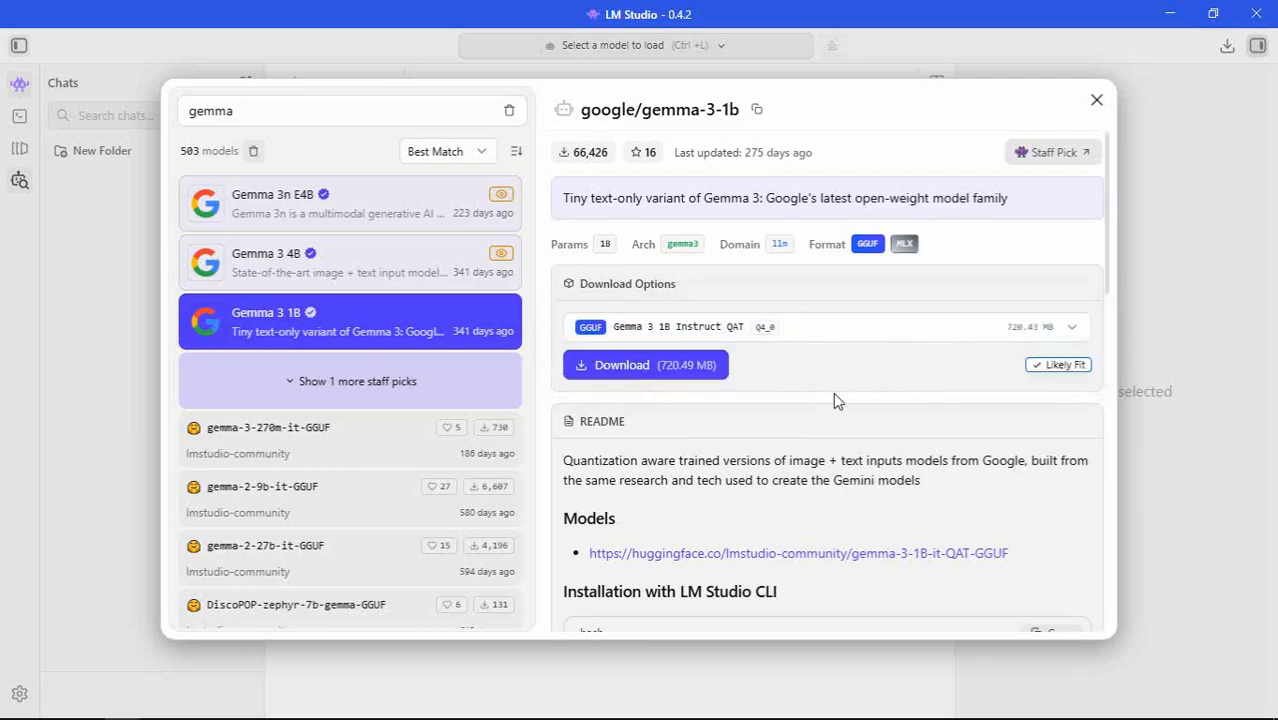
{"action": "left_click", "coordinate": [612, 366]}
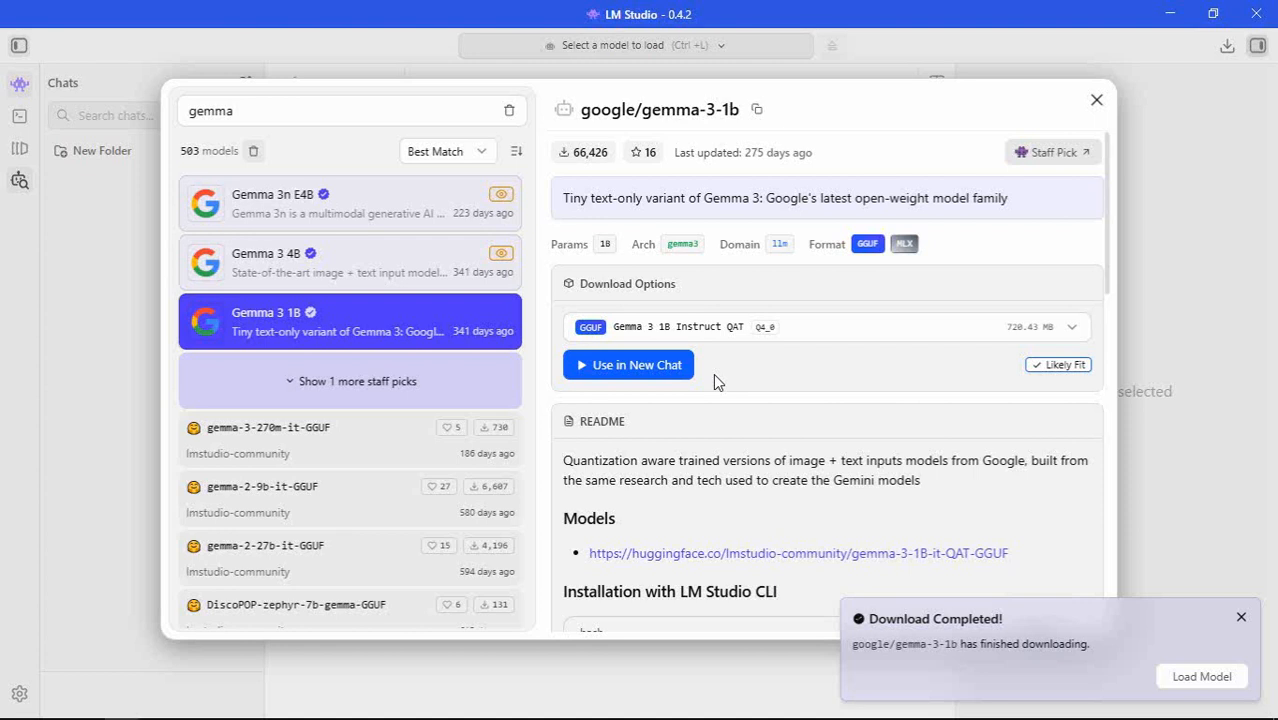
Step: Search the catalog for "deep", review the download options of Deepseek R1 0528 Qwen3 8B, and close the catalog and the download notification
{"action": "left_click", "coordinate": [434, 104]}
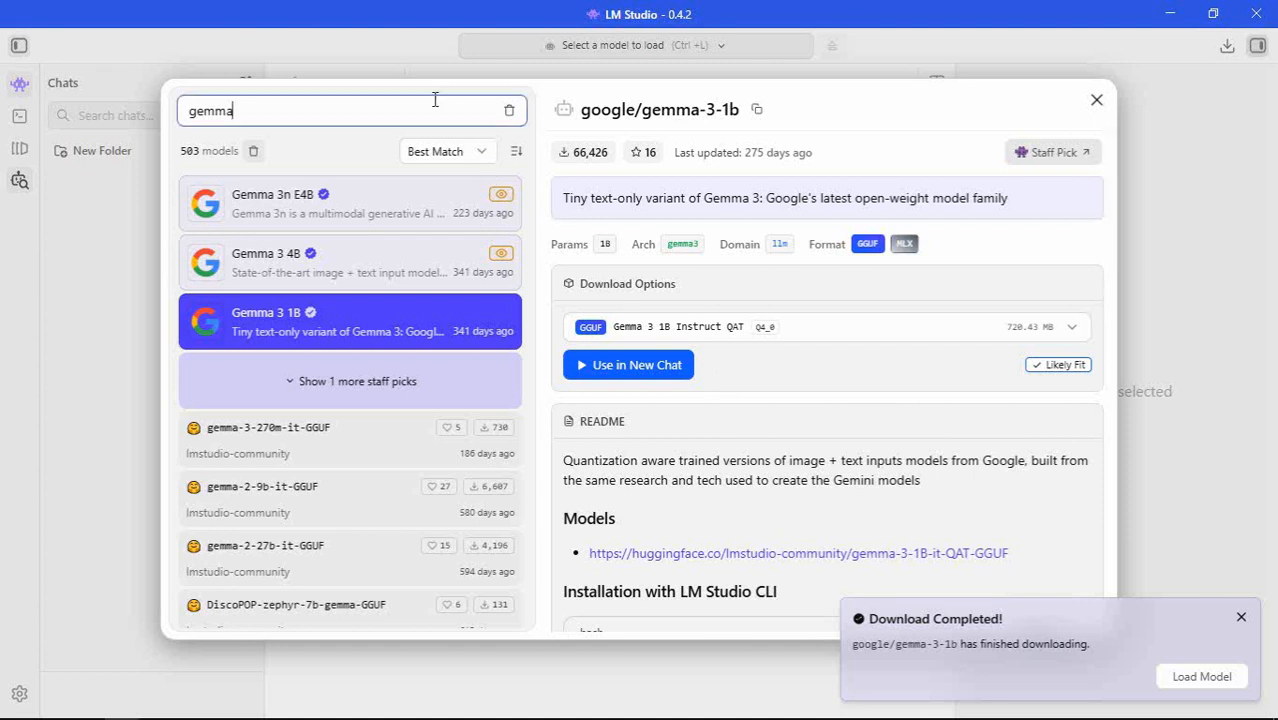
{"action": "left_click", "coordinate": [509, 112]}
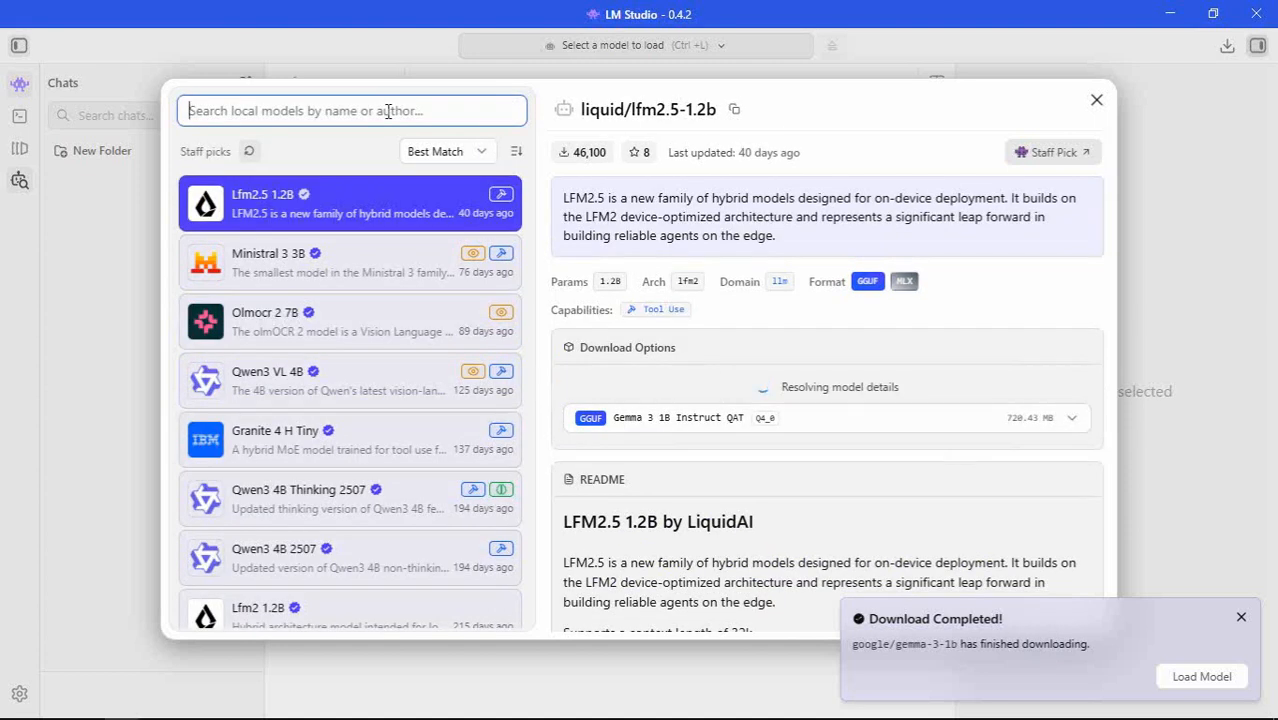
{"action": "type", "text": "deep"}
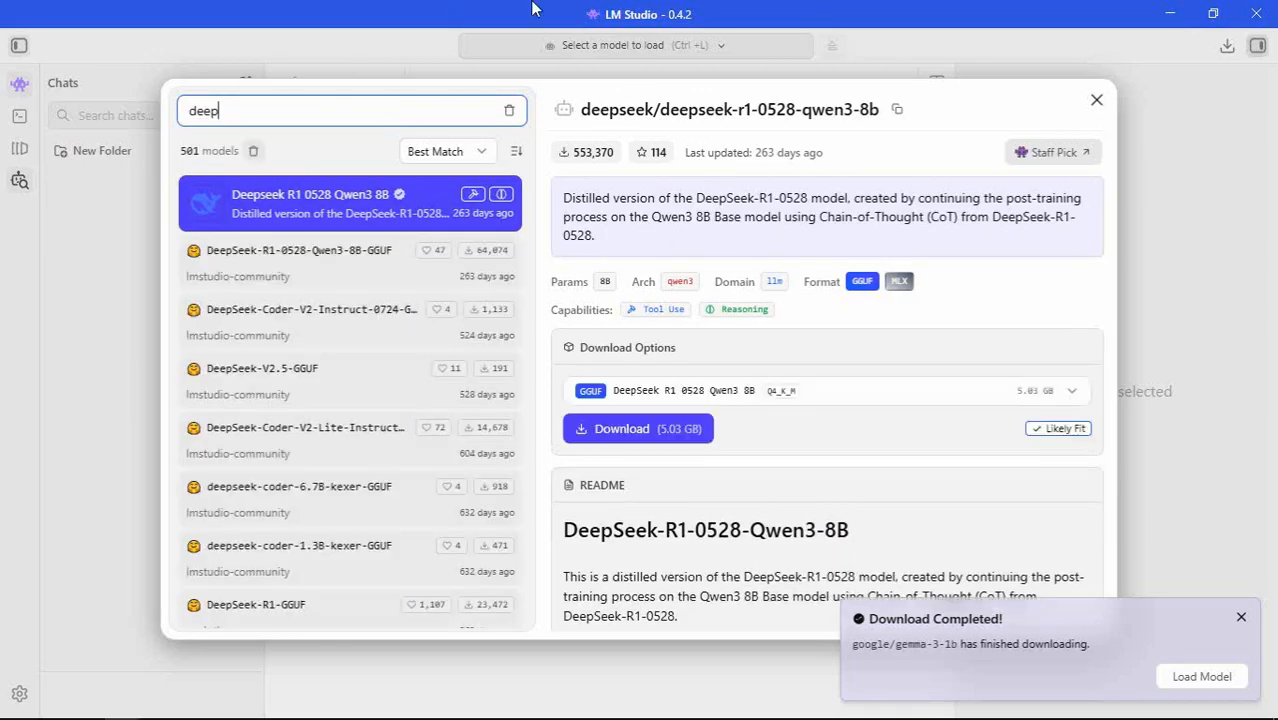
{"action": "left_click", "coordinate": [343, 207]}
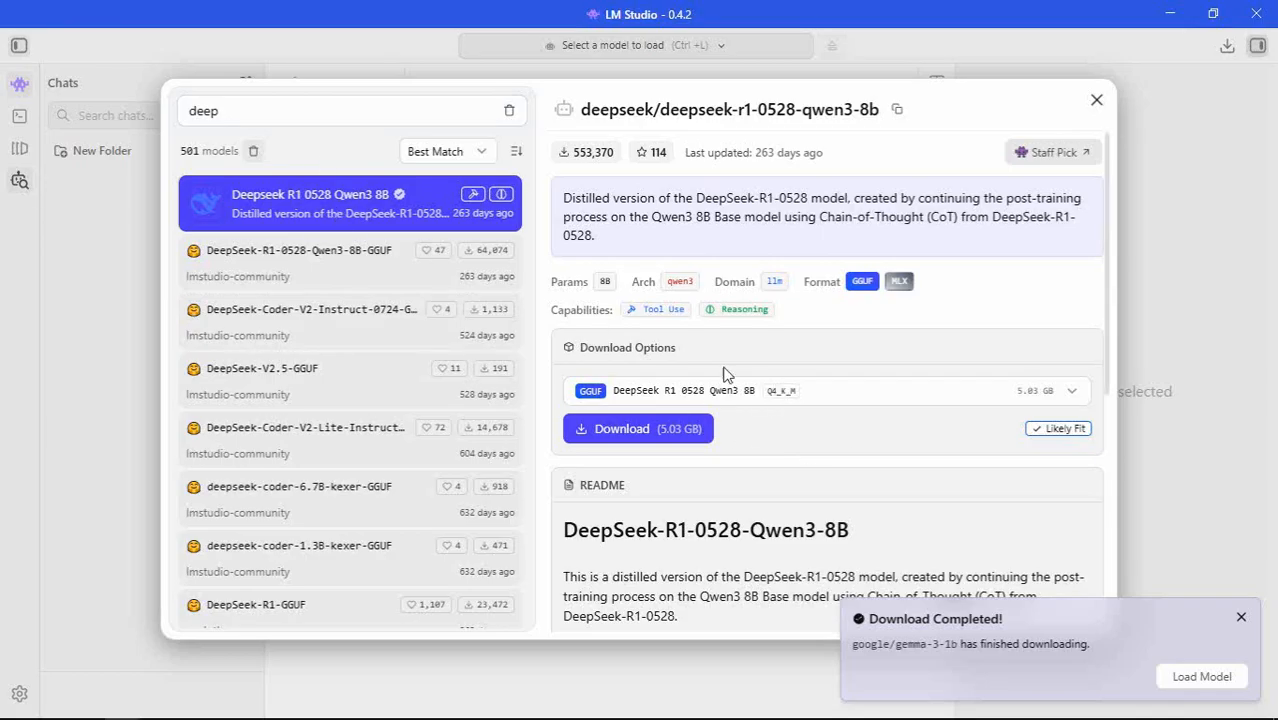
{"action": "left_click", "coordinate": [835, 396]}
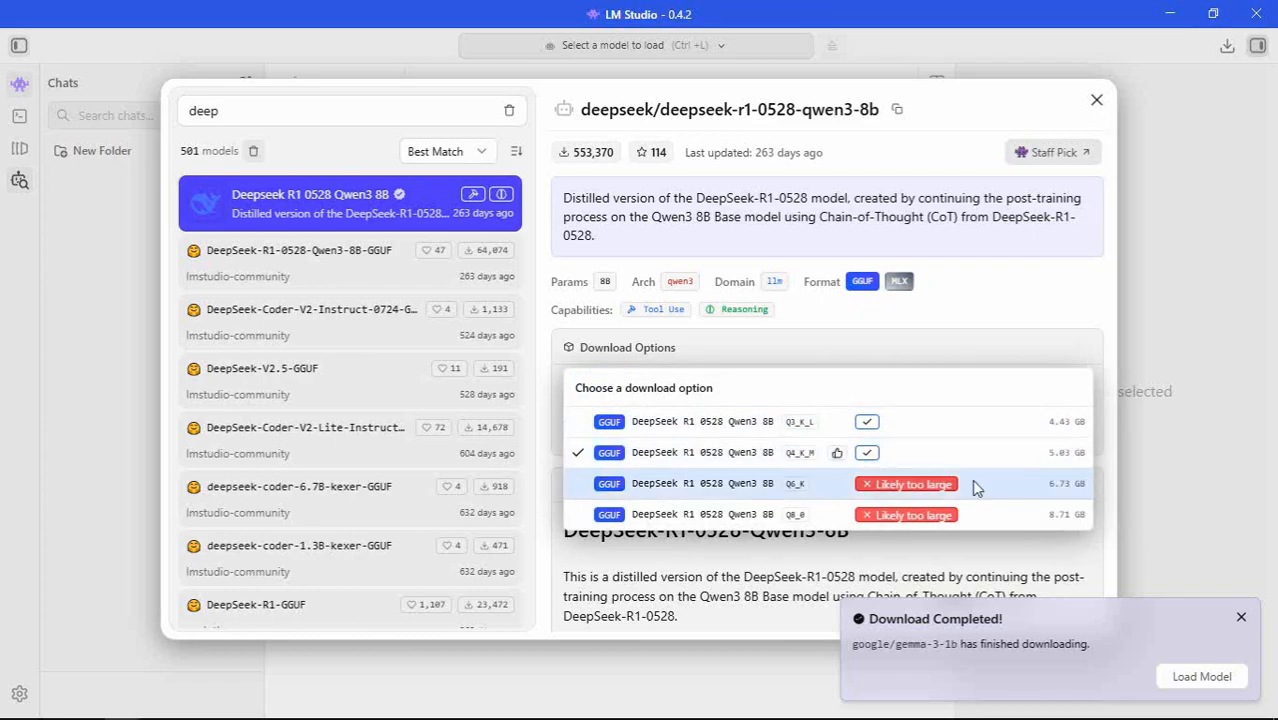
{"action": "left_click", "coordinate": [915, 336]}
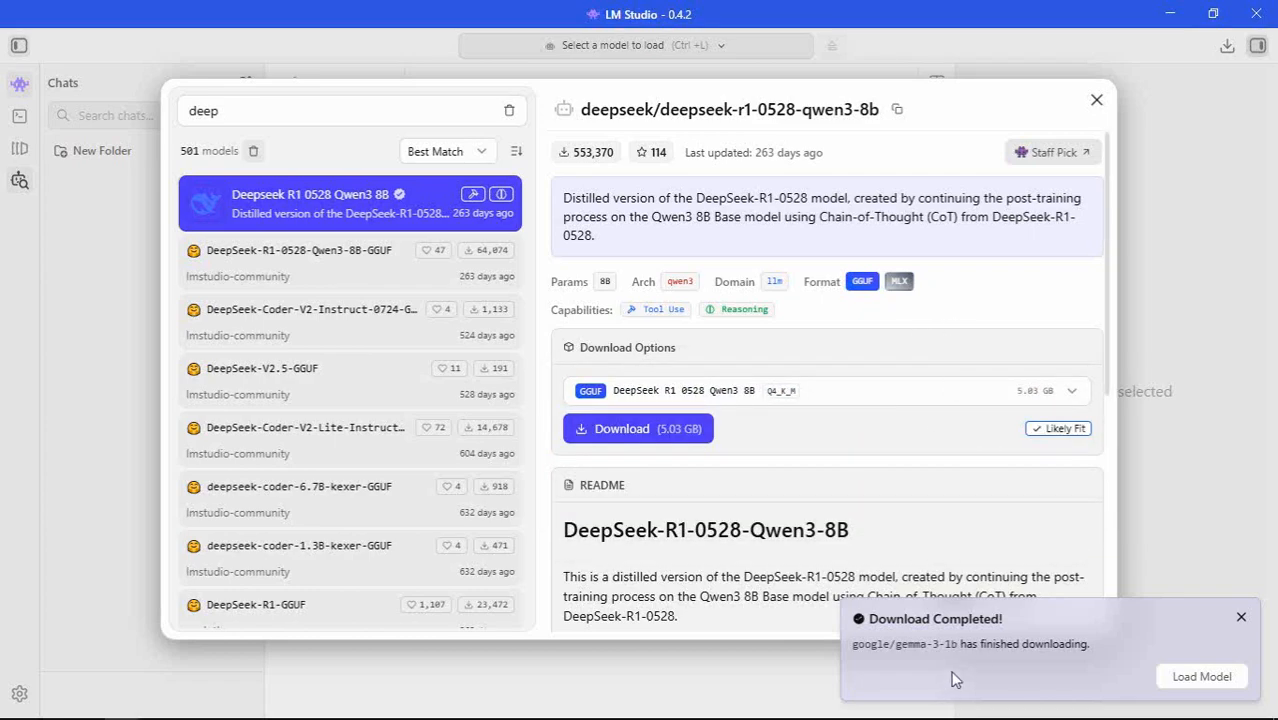
{"action": "left_click", "coordinate": [1097, 104]}
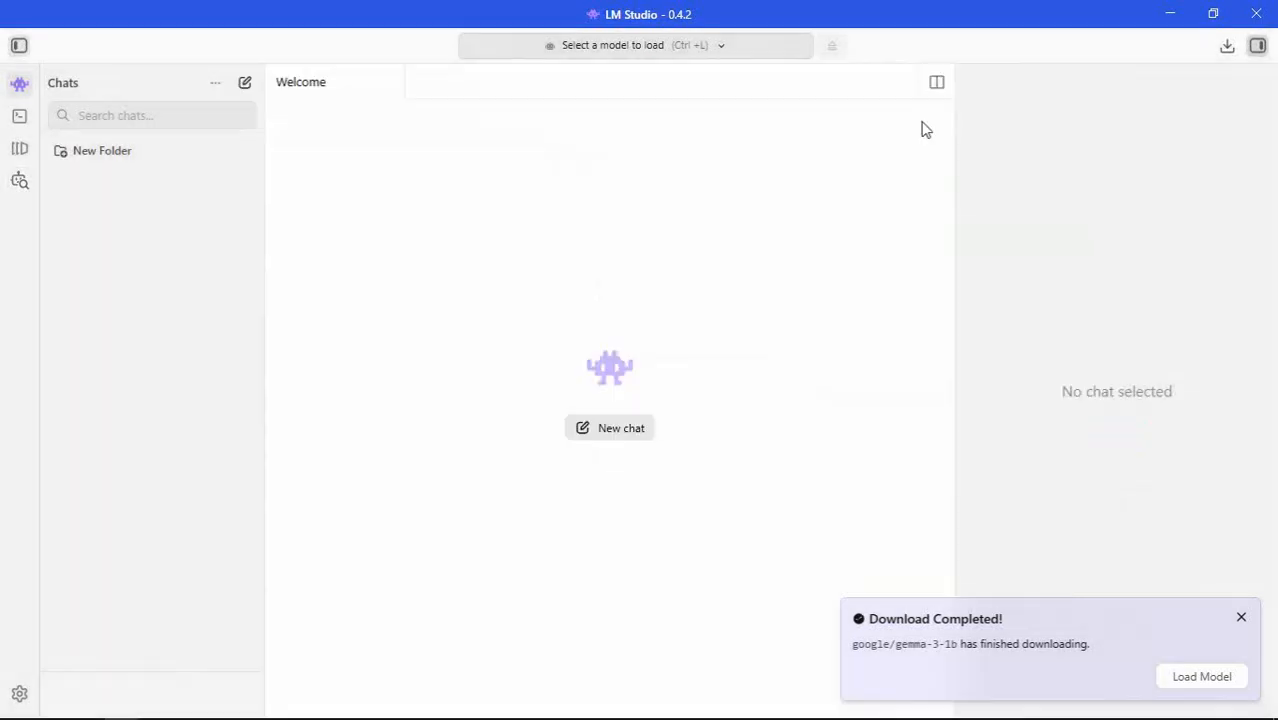
{"action": "left_click", "coordinate": [1241, 617]}
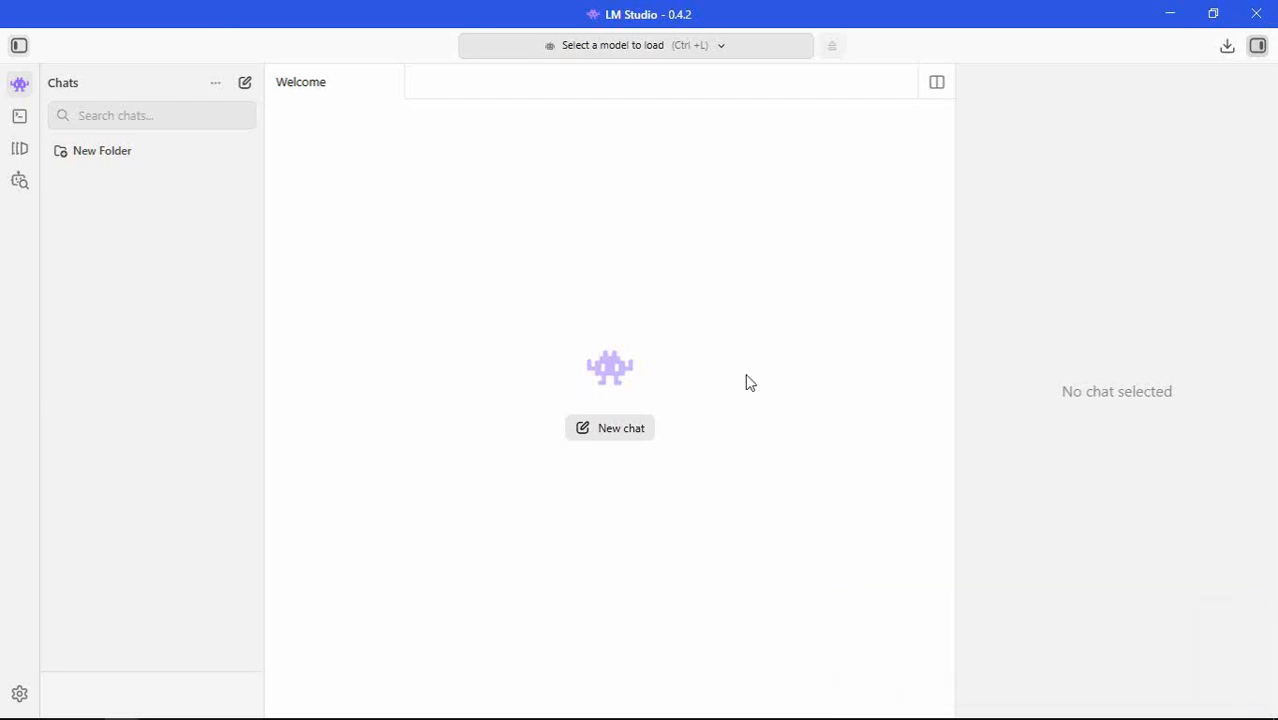
Step: Create a new chat and load the Gemma 3 1B model for it
{"action": "left_click", "coordinate": [612, 430]}
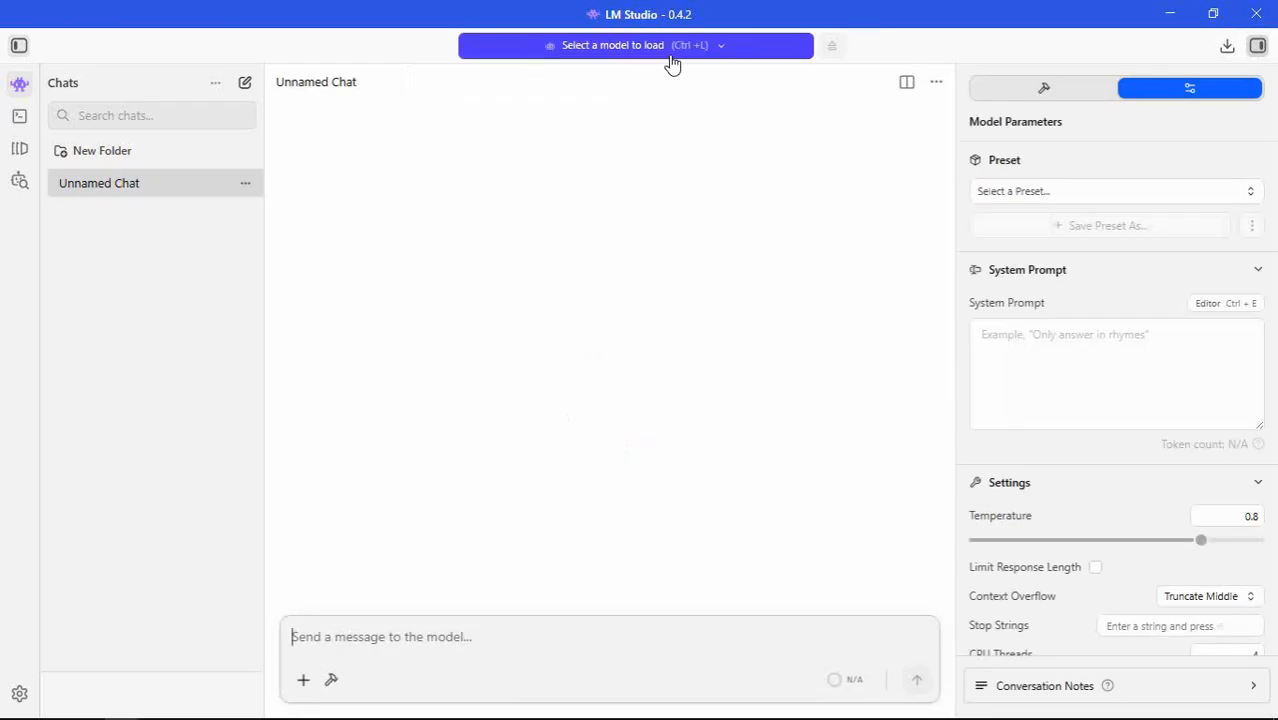
{"action": "left_click", "coordinate": [722, 55]}
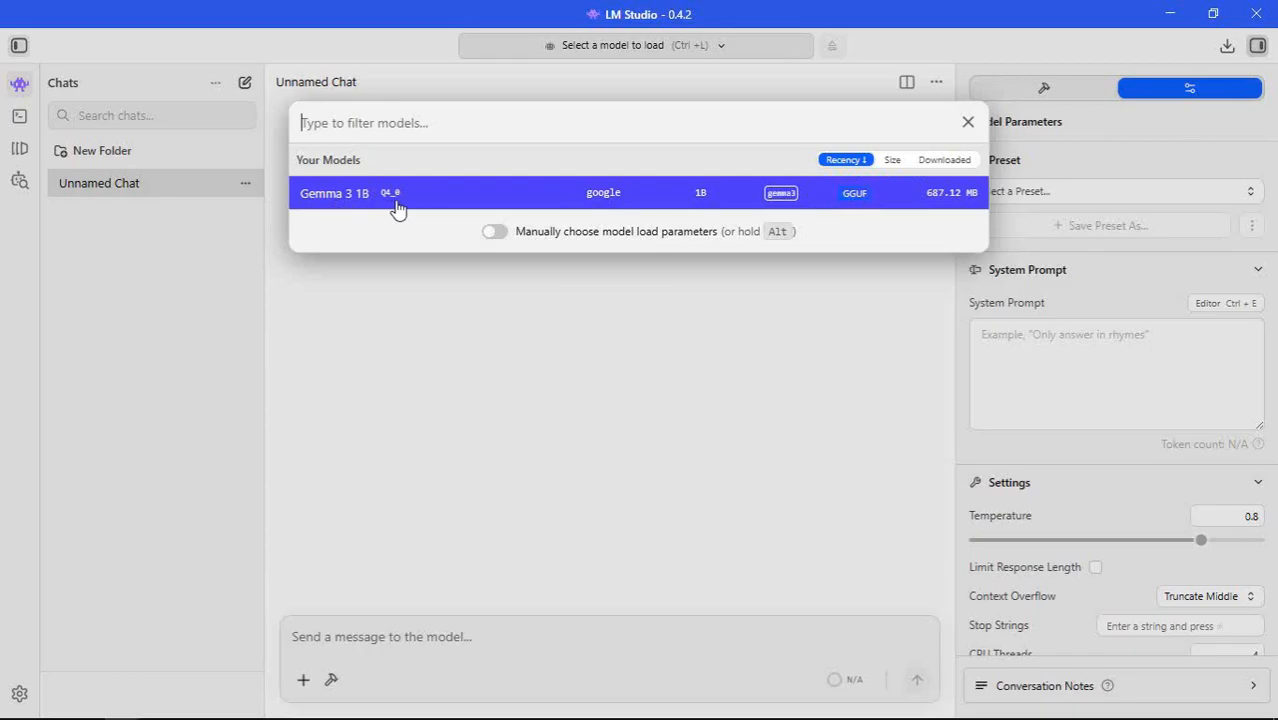
{"action": "left_click", "coordinate": [534, 207]}
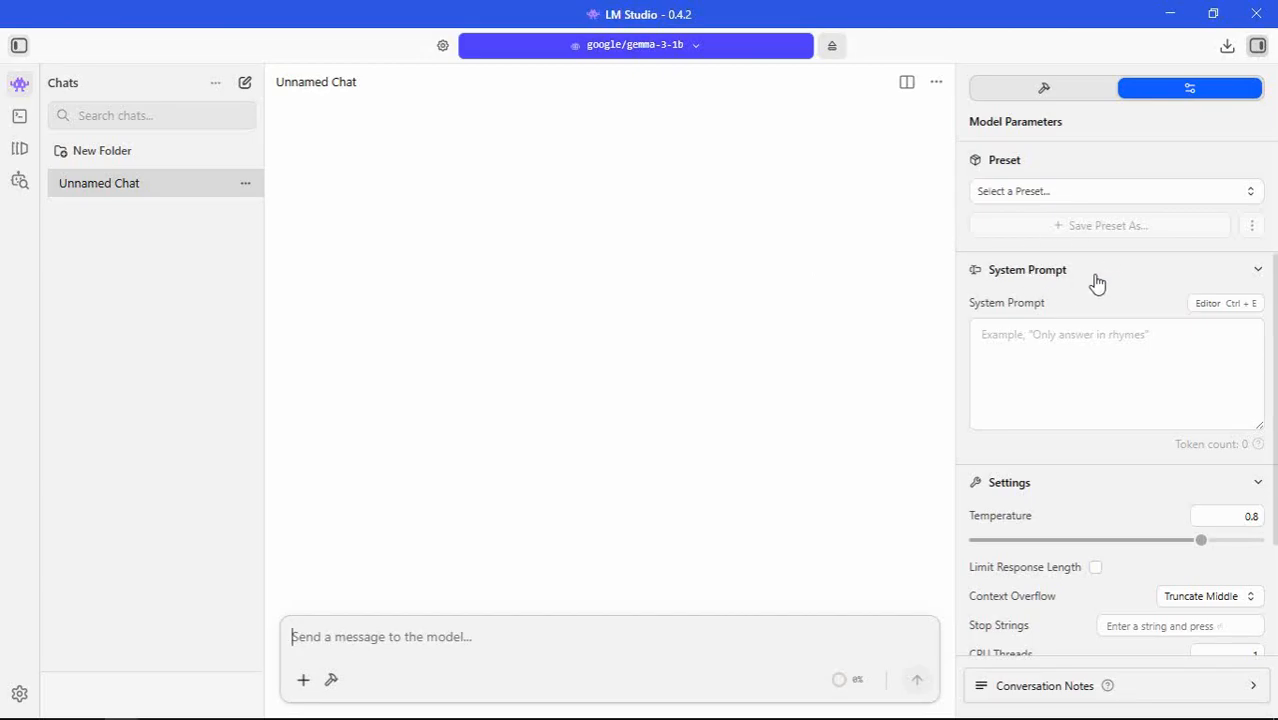
Step: Hide and reshow the model parameters, and collapse and re-expand the System Prompt section
{"action": "left_click", "coordinate": [1255, 47]}
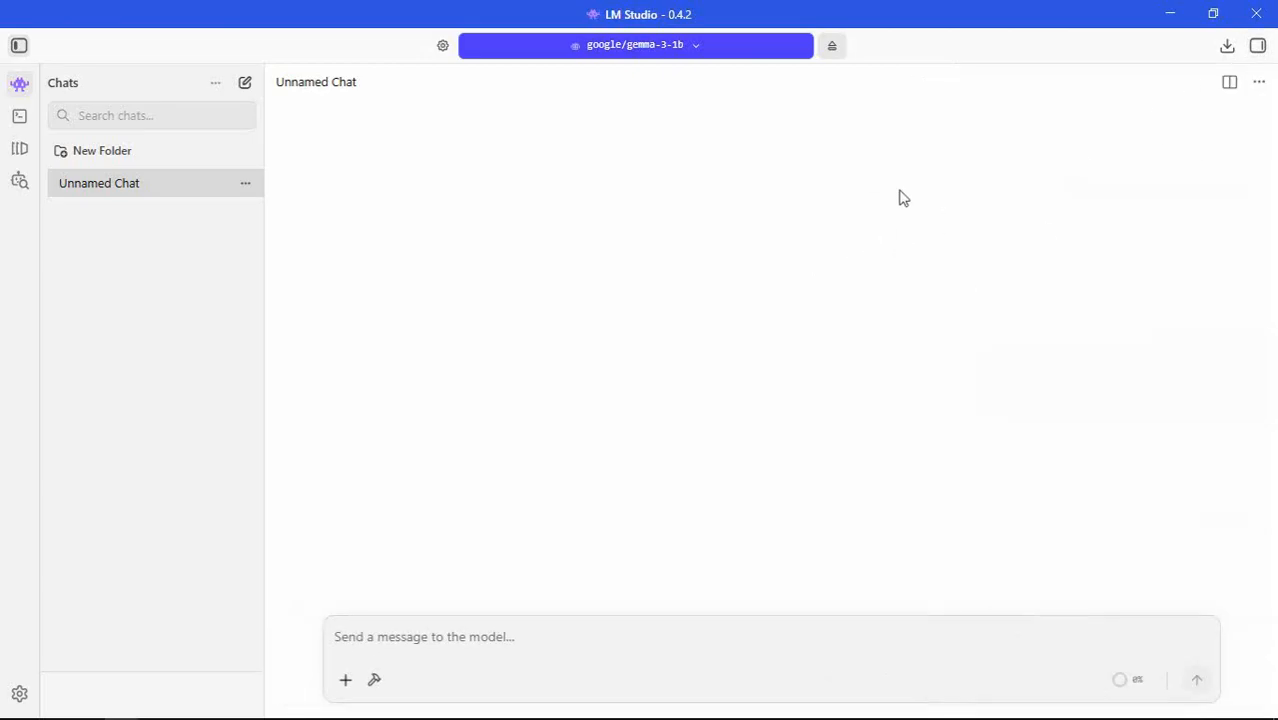
{"action": "left_click", "coordinate": [1255, 47]}
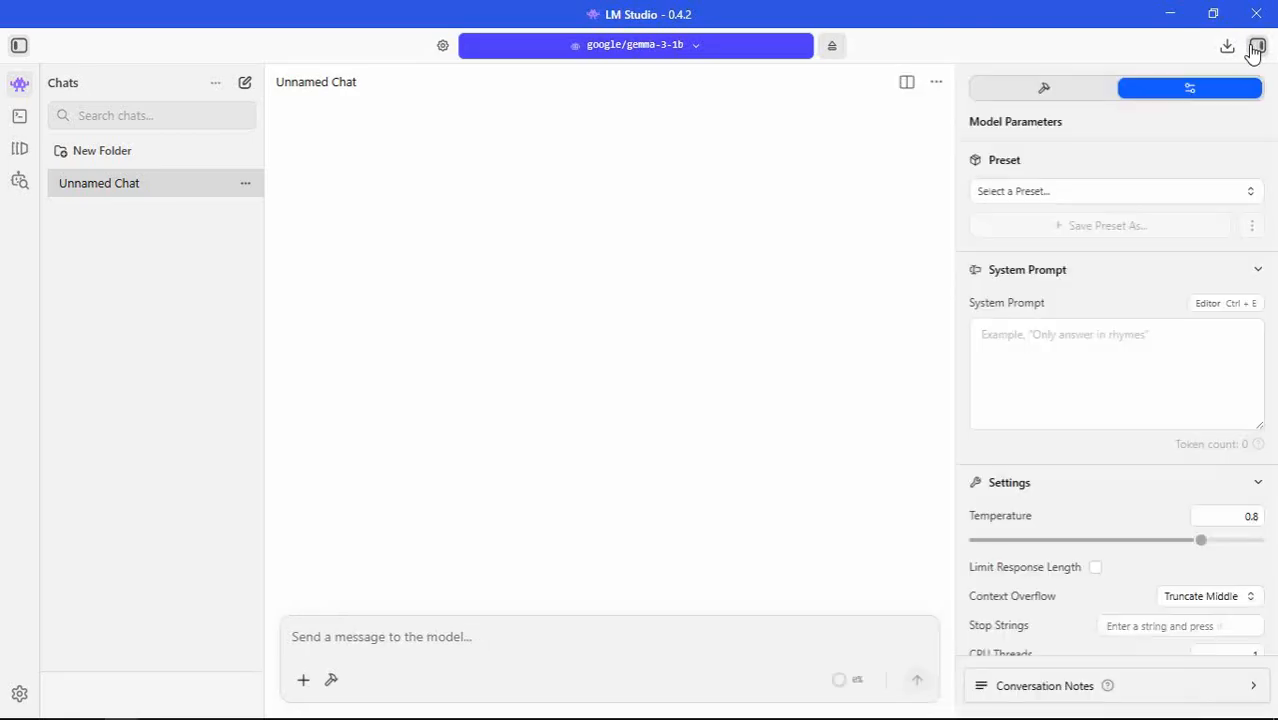
{"action": "left_click", "coordinate": [1254, 272]}
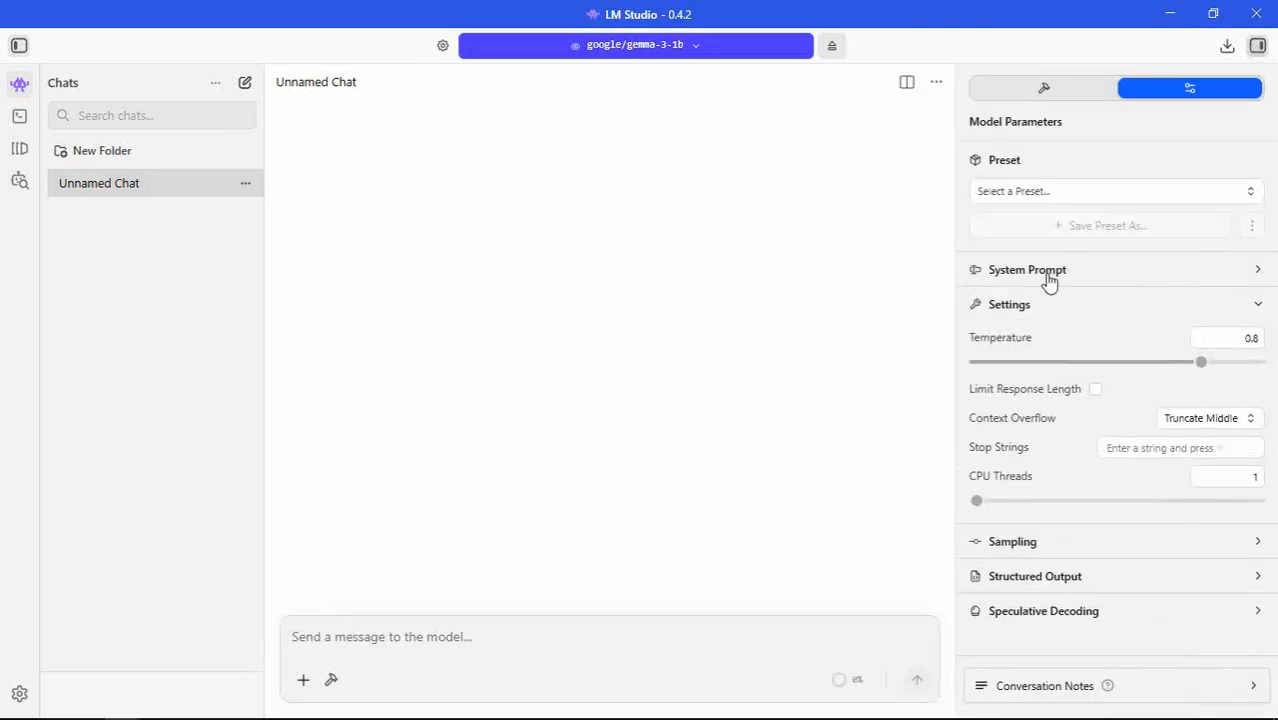
{"action": "left_click", "coordinate": [1259, 273]}
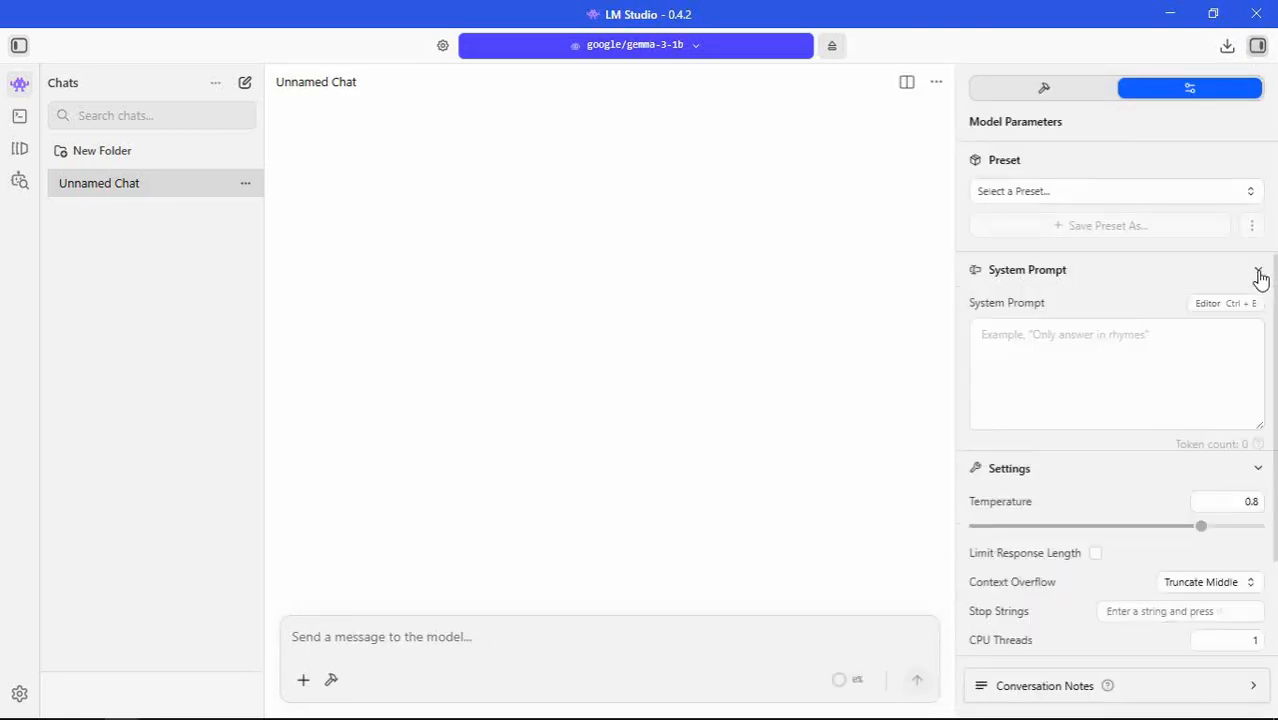
Step: Set the chat's system prompt to "Explain like I am 5"
{"action": "left_click", "coordinate": [1090, 362]}
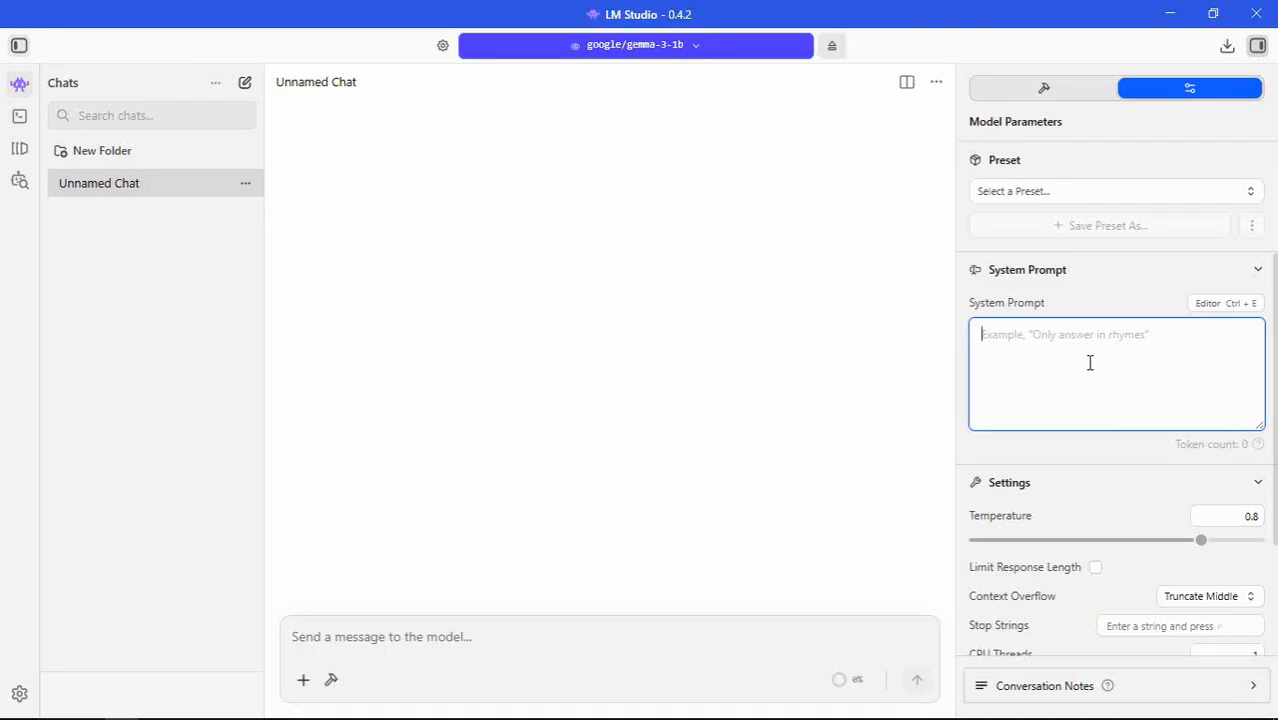
{"action": "type", "text": "Ex"}
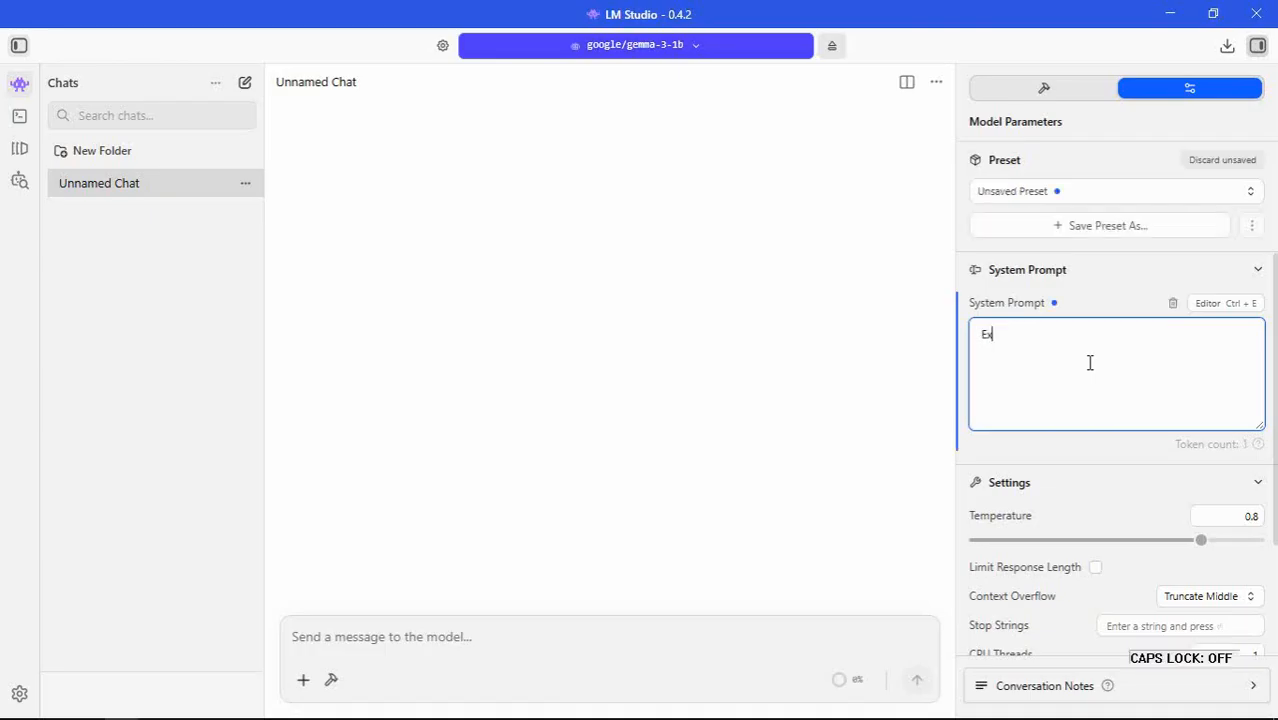
{"action": "type", "text": "plain like"}
{"action": "key", "text": "Caps_Lock"}
{"action": "key", "text": "Caps_Lock"}
{"action": "type", "text": "i"}
{"action": "key", "text": "BackSpace"}
{"action": "key", "text": "Caps_Lock"}
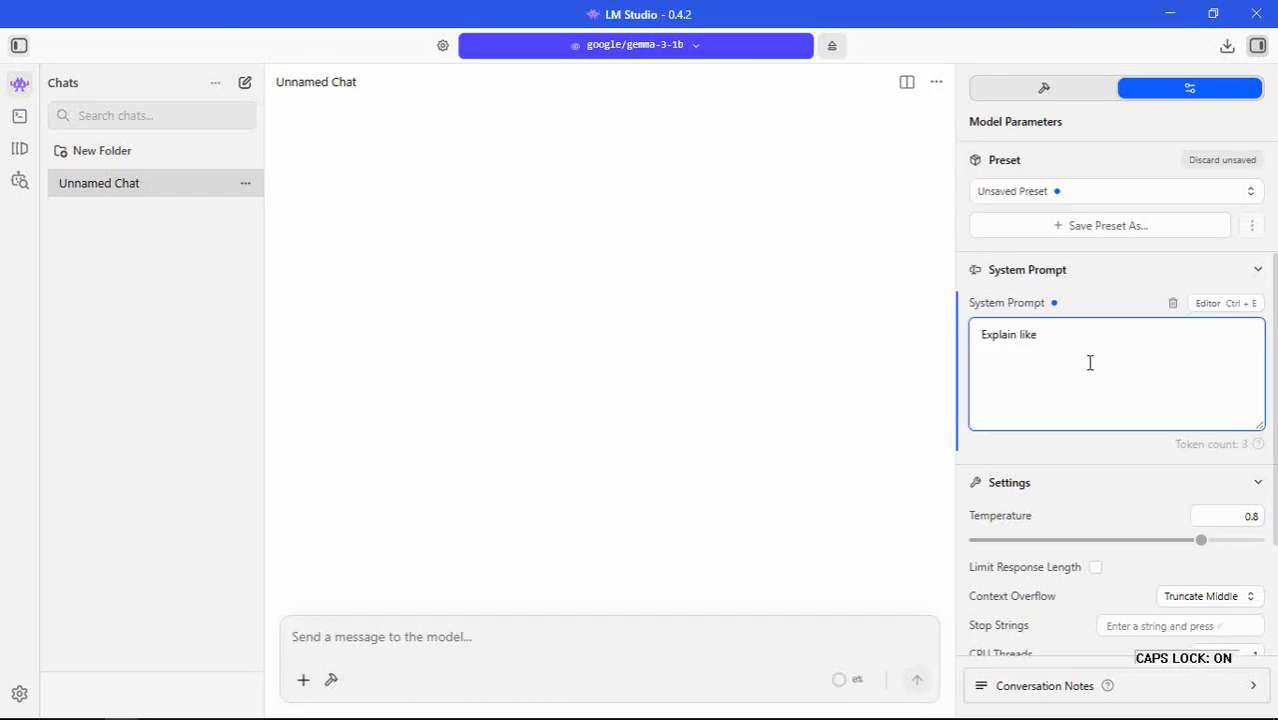
{"action": "type", "text": "I"}
{"action": "key", "text": "Caps_Lock"}
{"action": "type", "text": "am 5"}
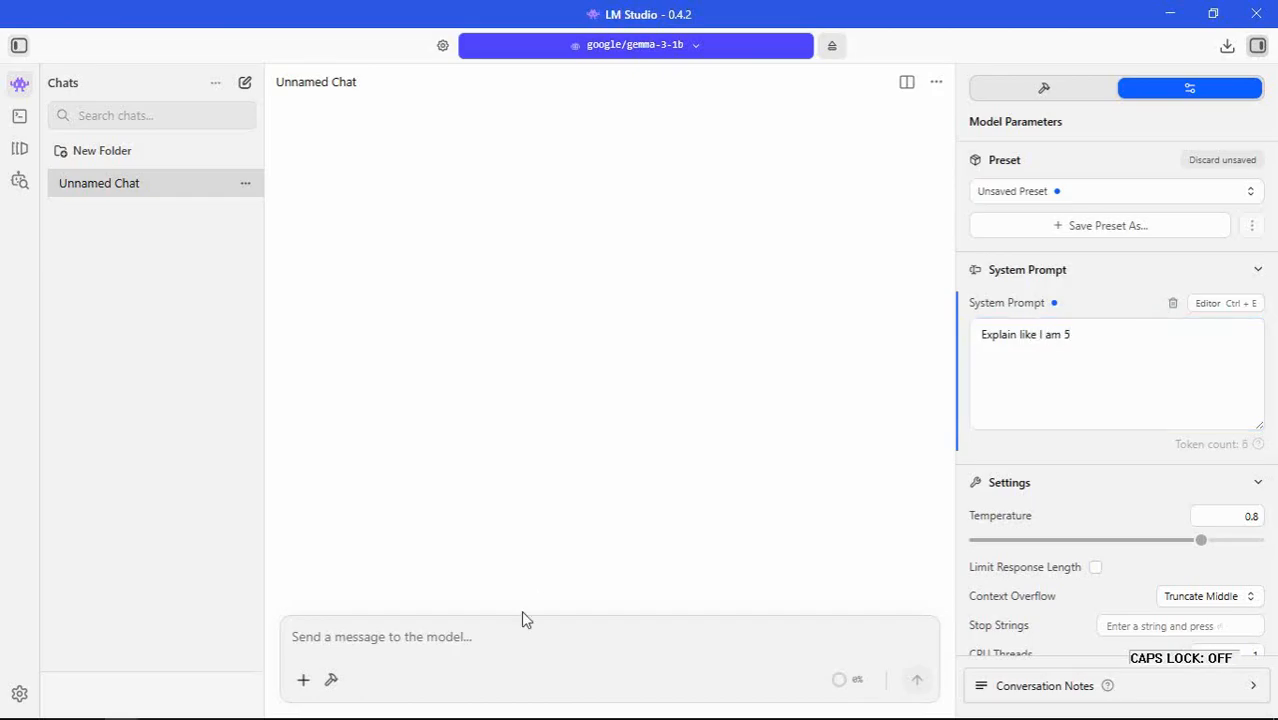
Step: Send the message "what is solar system" to the Gemma 3 1B model
{"action": "left_click", "coordinate": [467, 634]}
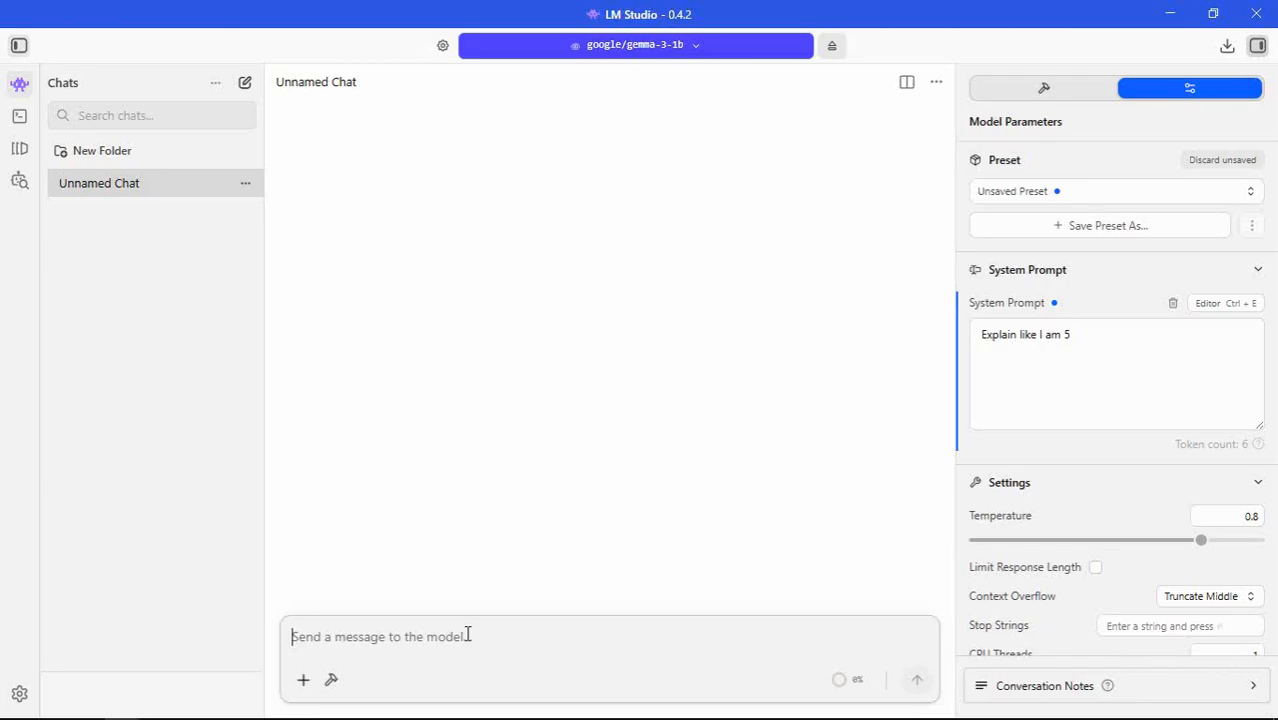
{"action": "type", "text": "explai"}
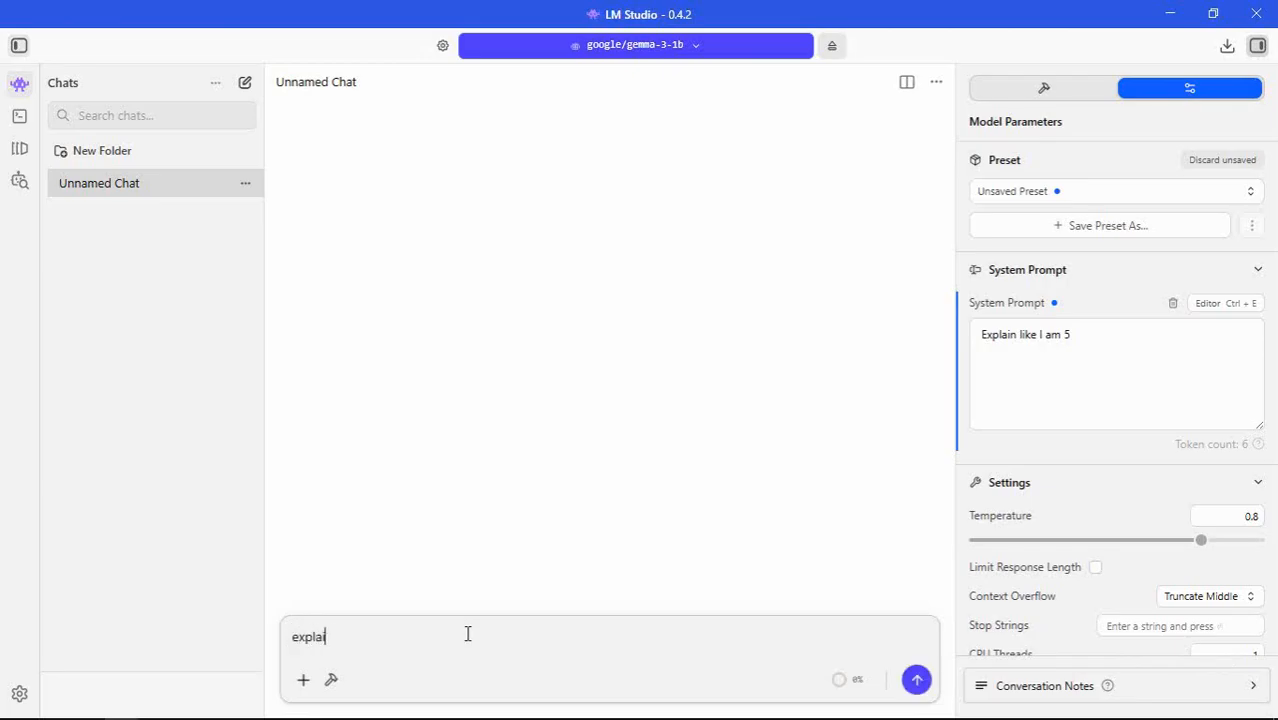
{"action": "type", "text": "n solar system"}
{"action": "key", "text": "ctrl+a"}
{"action": "type", "text": "what is solar system"}
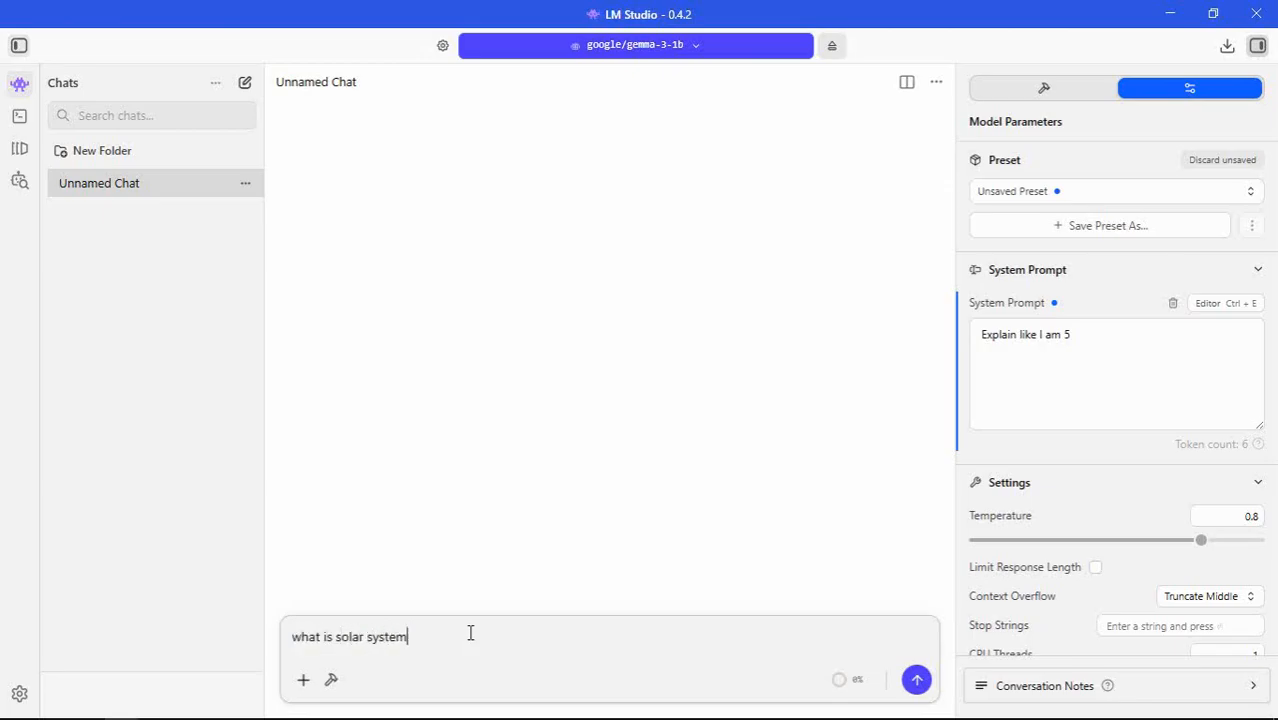
{"action": "key", "text": "Return"}
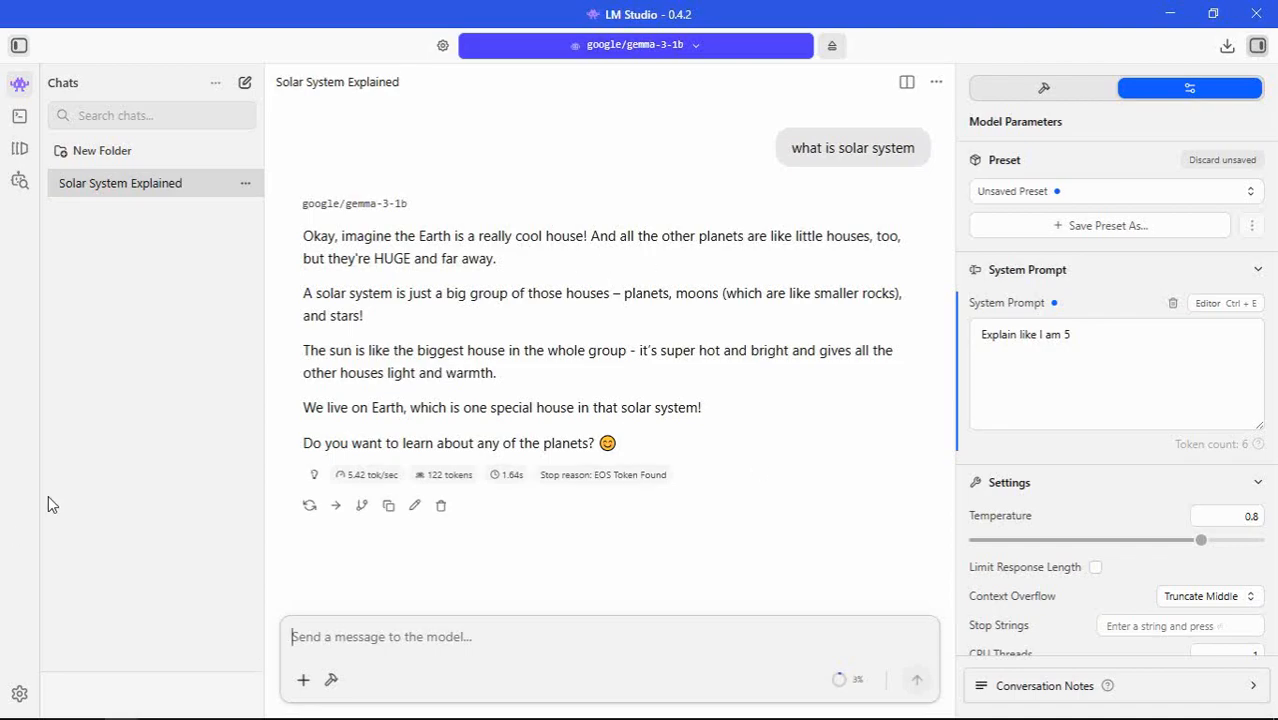
Step: Open the application settings and view the Hardware page with the CPU, memory and GPU details
{"action": "left_click", "coordinate": [20, 694]}
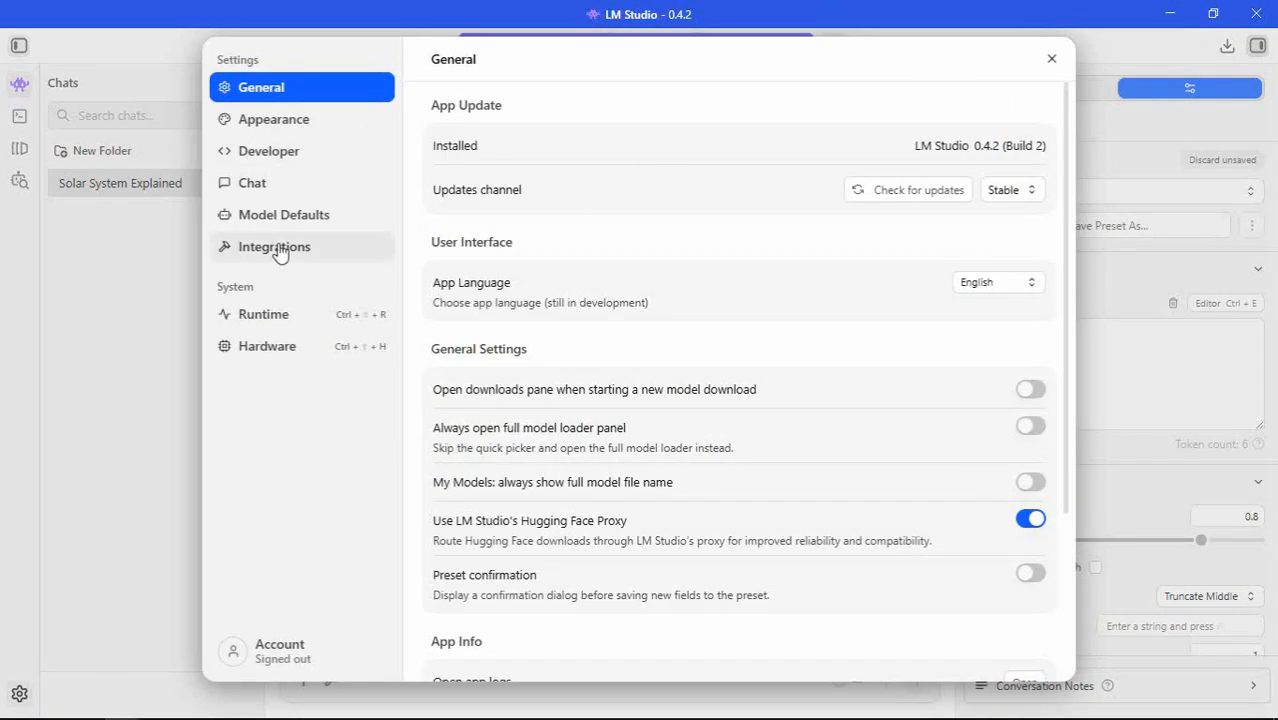
{"action": "left_click", "coordinate": [276, 358]}
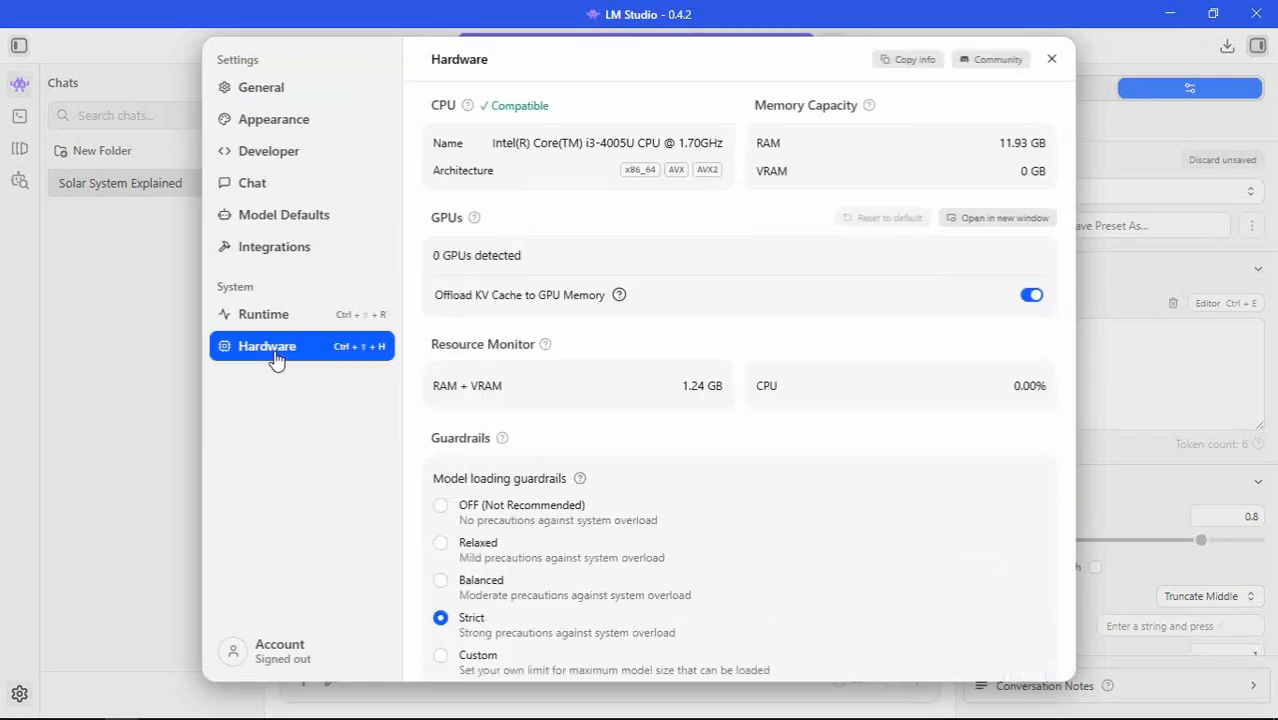